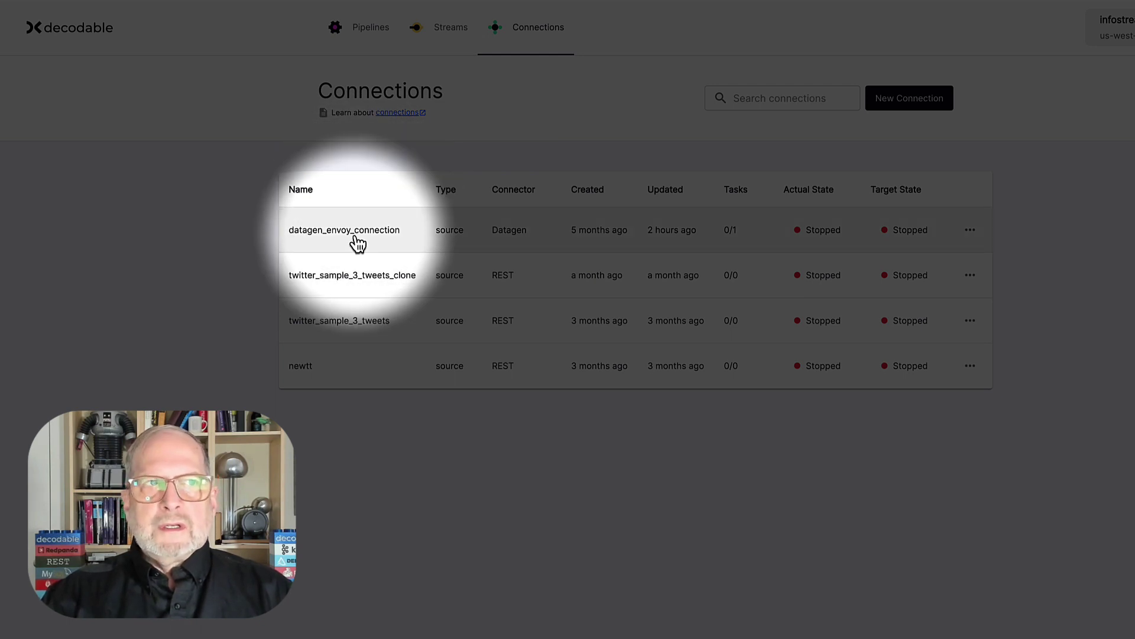
# Step: Start the datagen_envoy_connection source and open its outbound envoy_raw stream to preview the incoming records
pyautogui.click(356, 236)
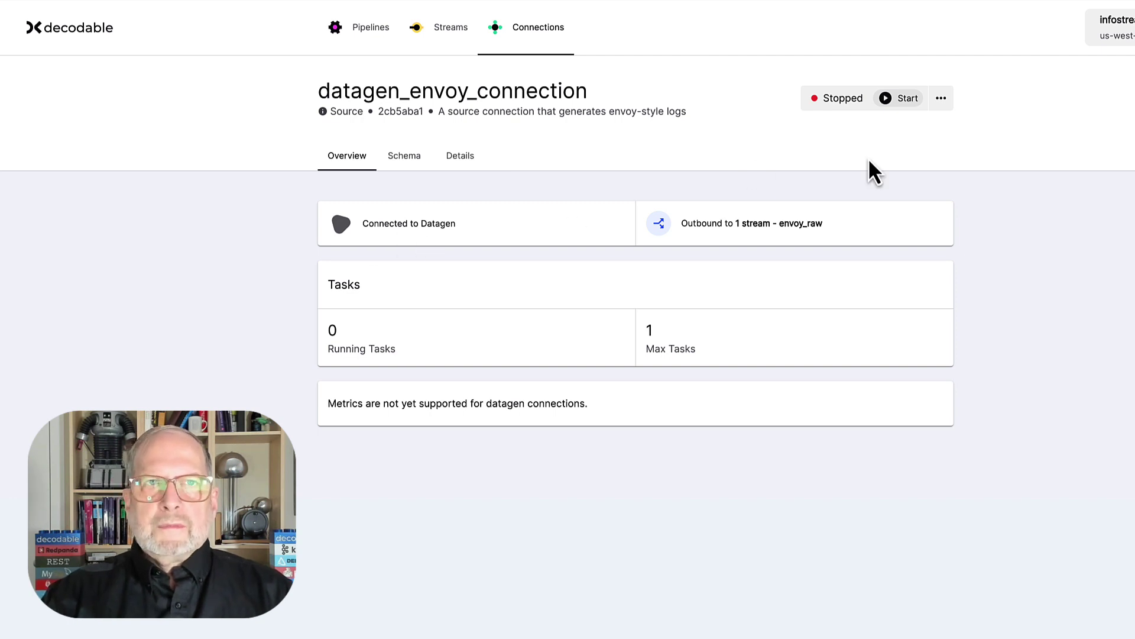
pyautogui.click(904, 101)
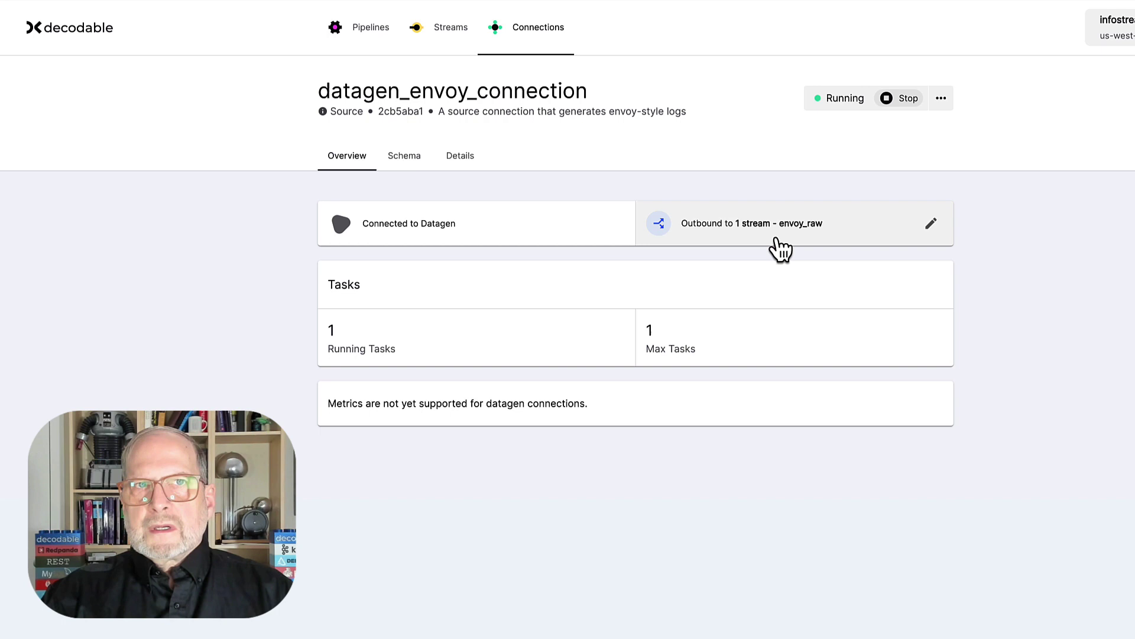
pyautogui.click(778, 242)
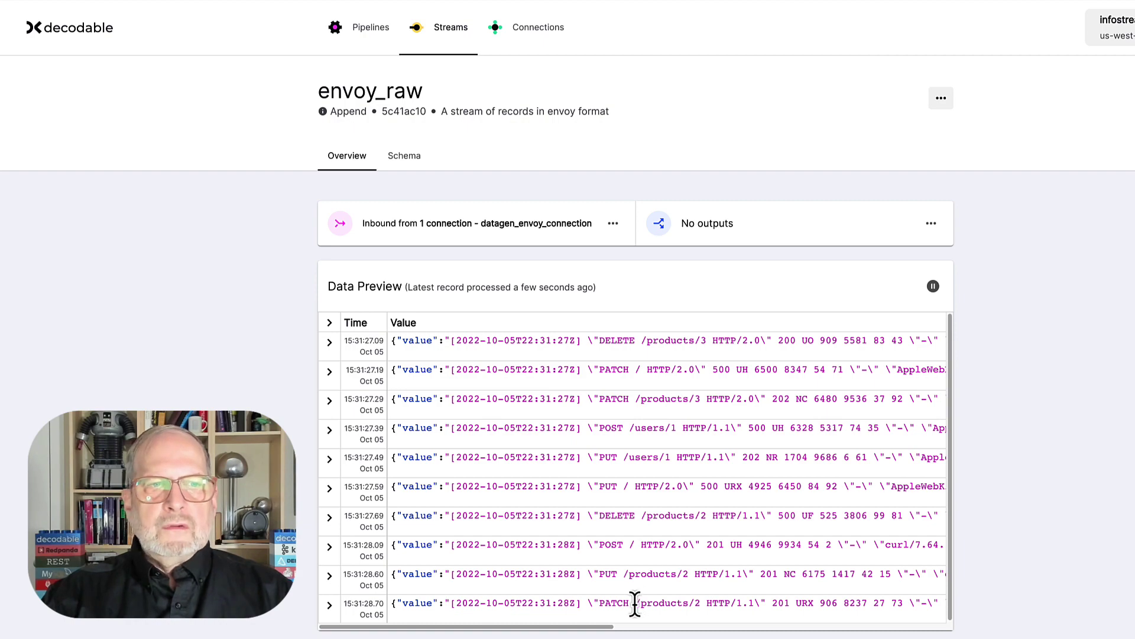
pyautogui.moveTo(605, 632)
pyautogui.mouseDown()
pyautogui.moveTo(917, 624)
pyautogui.moveTo(624, 636)
pyautogui.mouseUp()
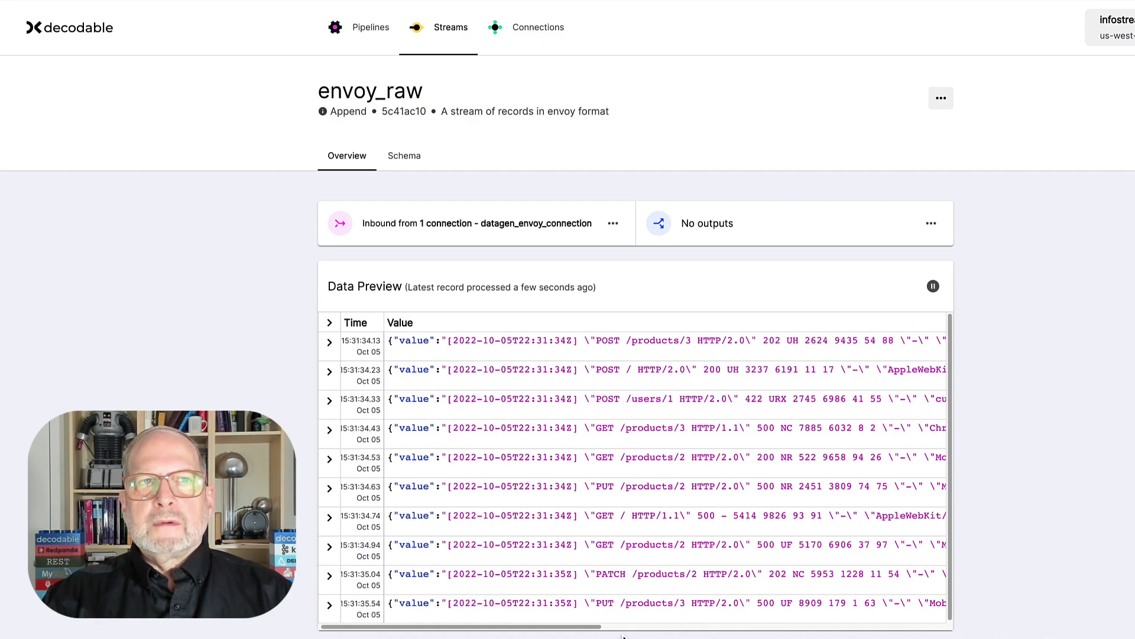
# Step: Create a pipeline from envoy_raw and replace its default SQL with the copied grok query that inserts timestamp and method into http_events
pyautogui.click(931, 224)
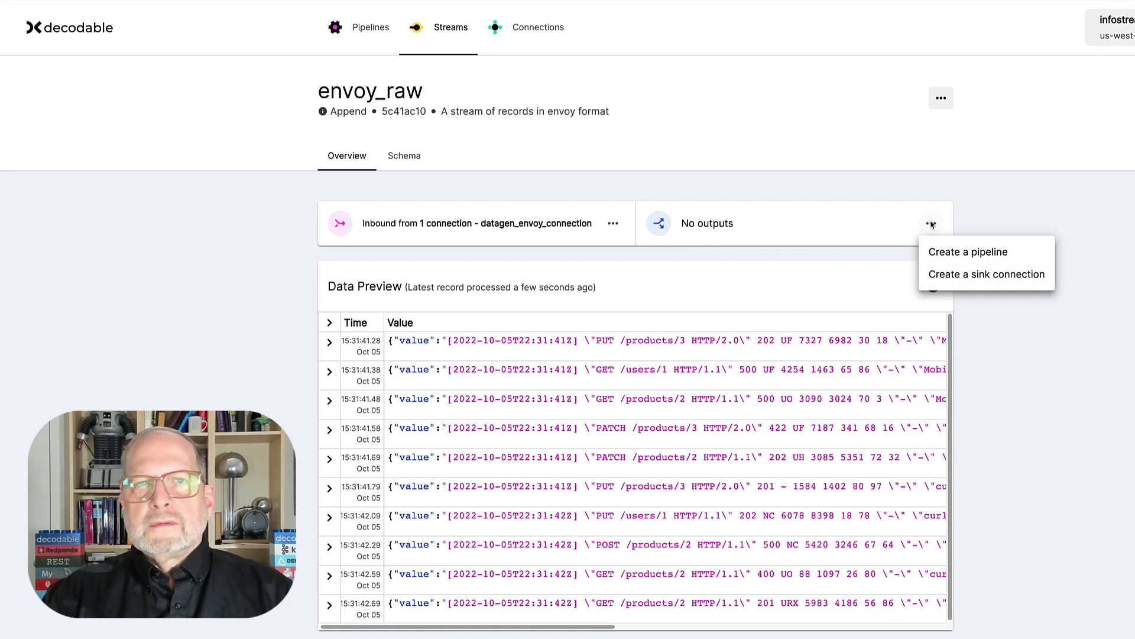
pyautogui.click(967, 254)
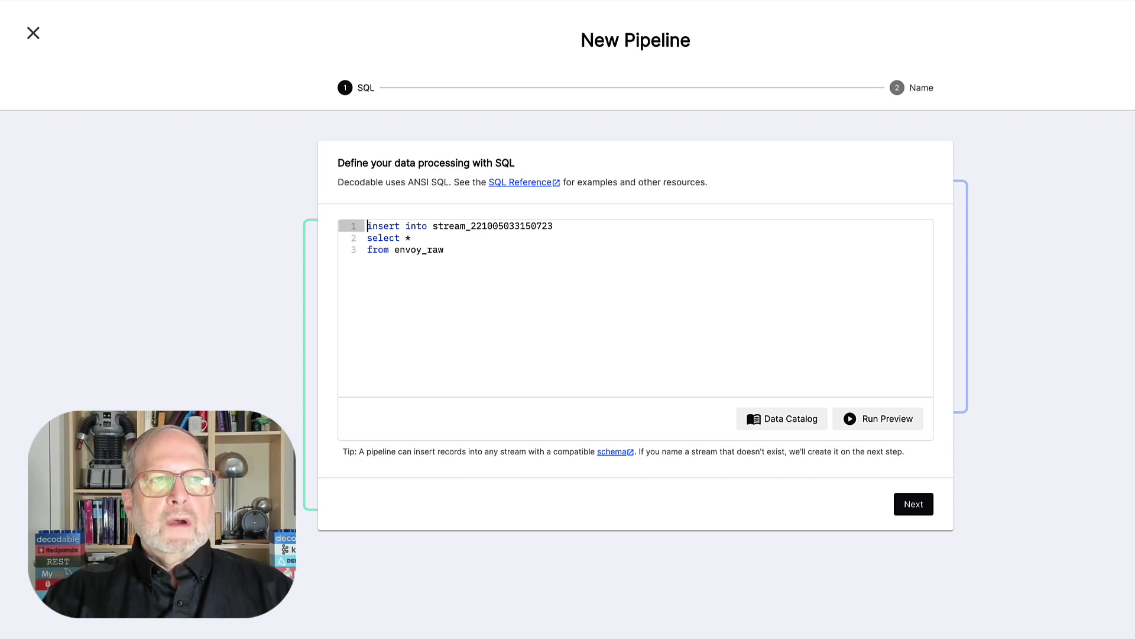
pyautogui.hotkey('ctrl', 'shift', 'Right')
pyautogui.hotkey('shift', 'Down')
pyautogui.hotkey('shift', 'Down')
pyautogui.hotkey('shift', 'End')
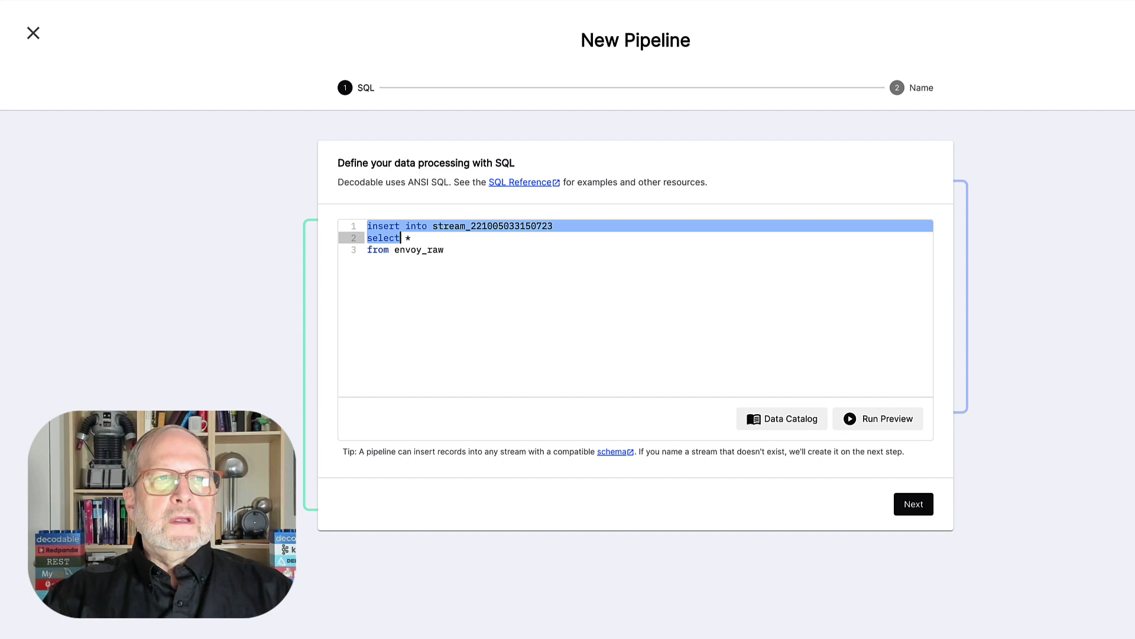
pyautogui.rightClick(421, 316)
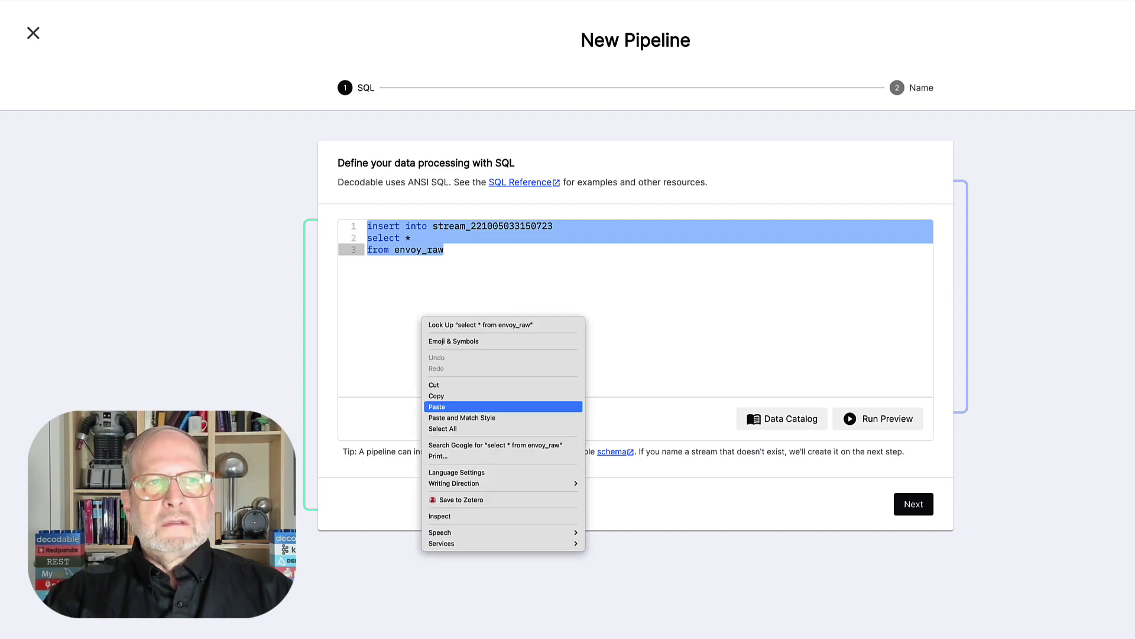
pyautogui.click(437, 406)
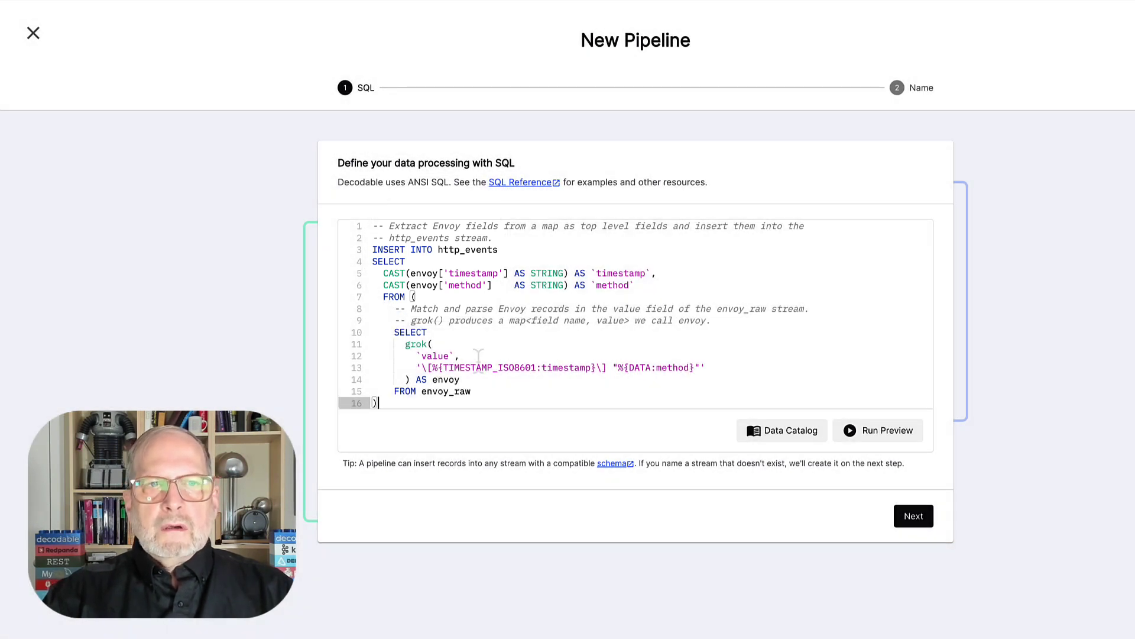
# Step: Run a preview of the pipeline SQL and examine the parsed timestamp and method records
pyautogui.click(852, 435)
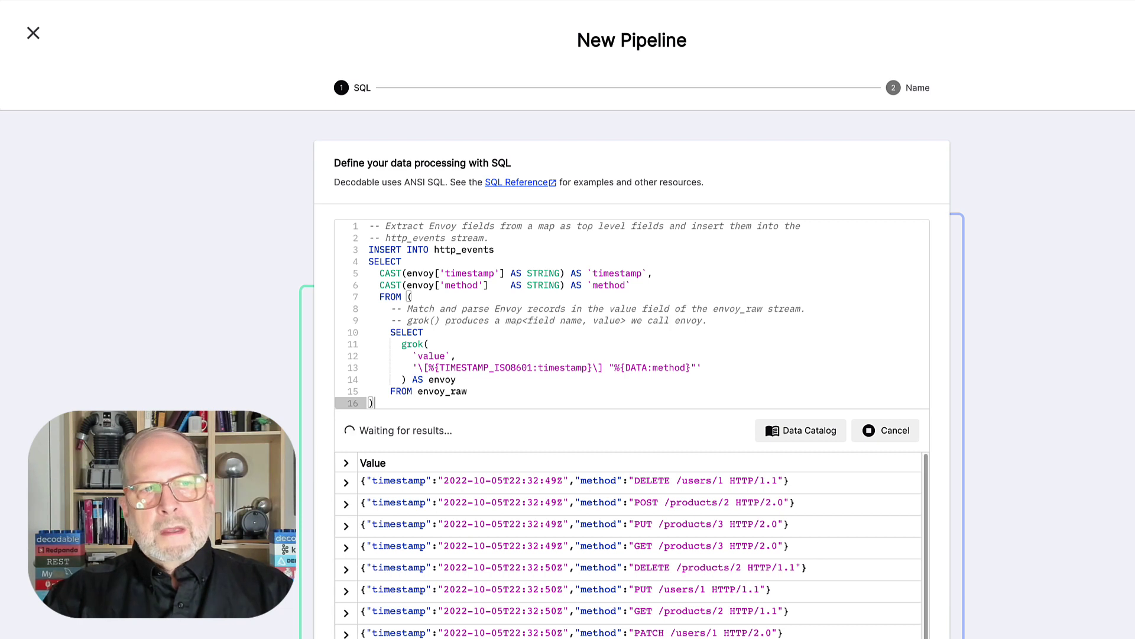
pyautogui.scroll(-1, 562, 411)
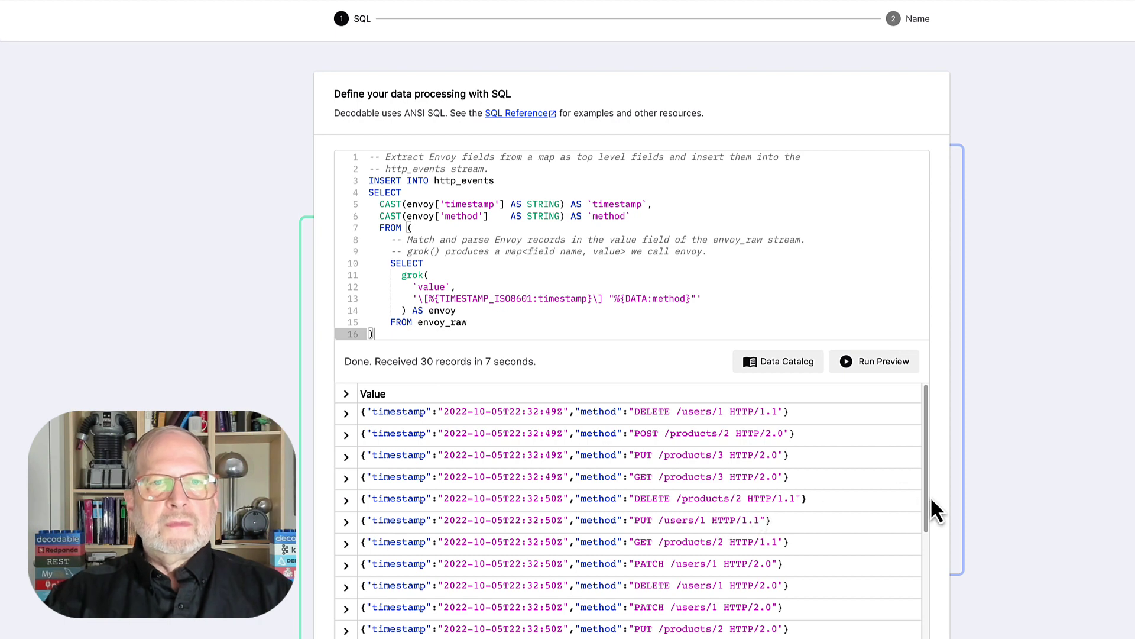
pyautogui.scroll(-3, 935, 501)
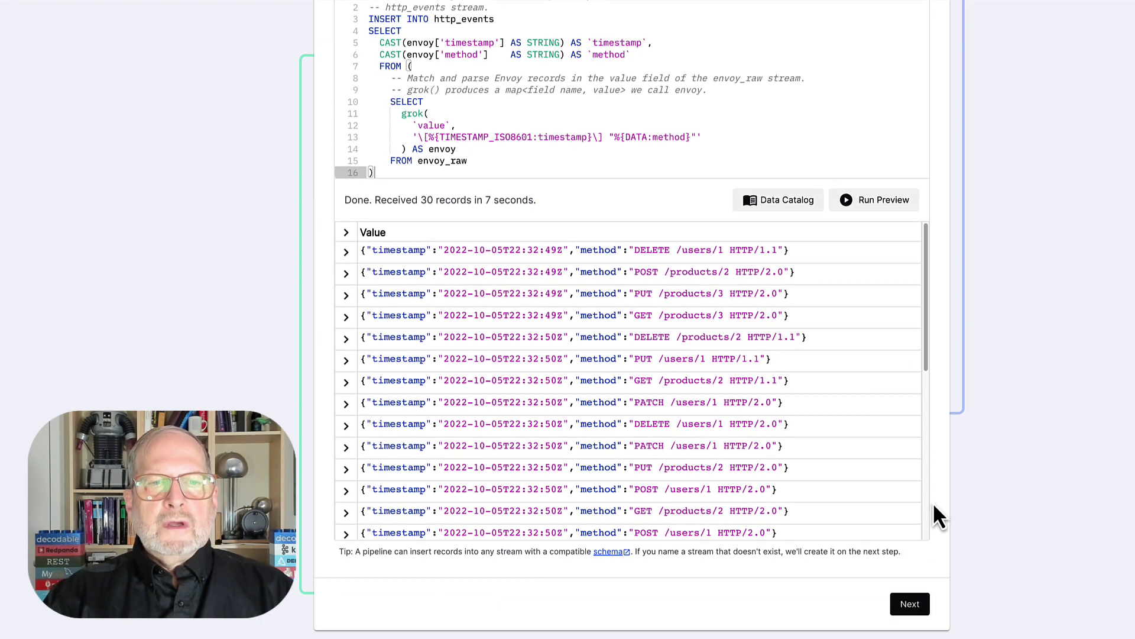
# Step: Create the http_events output stream with the description "parsed Envoy logs"
pyautogui.click(903, 609)
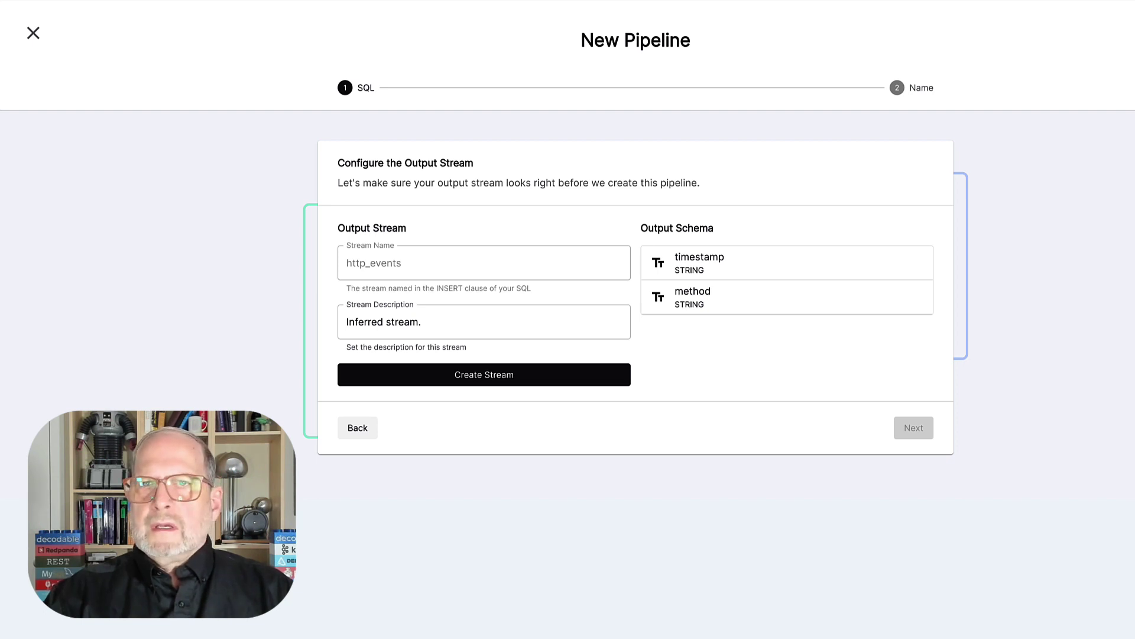
pyautogui.rightClick(350, 264)
pyautogui.click(466, 321)
pyautogui.click(378, 322)
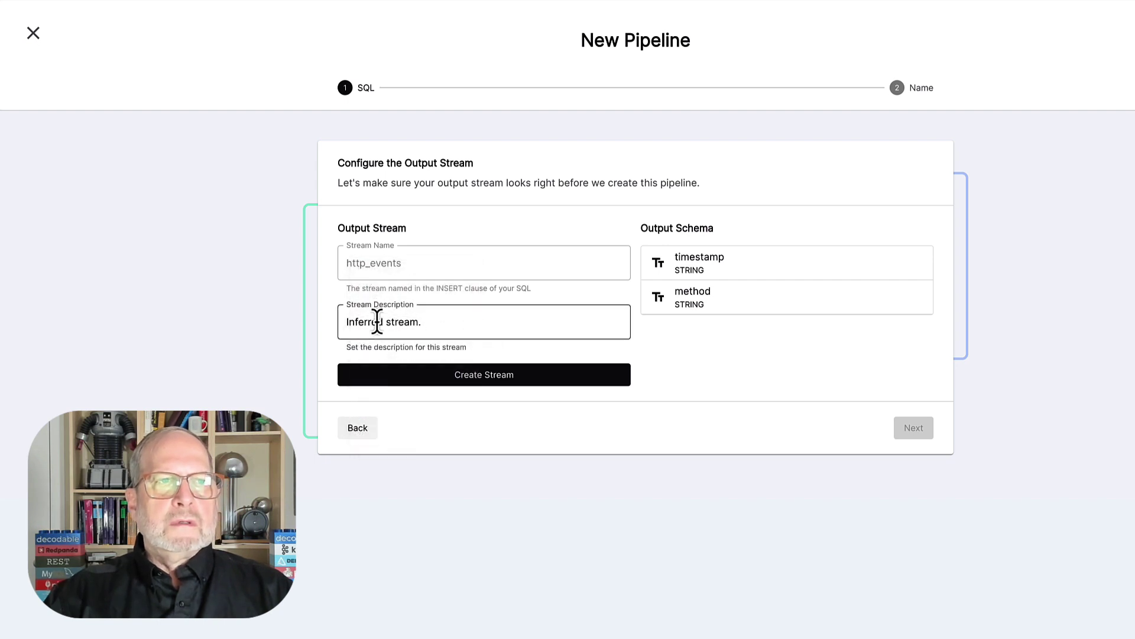
pyautogui.tripleClick(378, 322)
pyautogui.rightClick(378, 323)
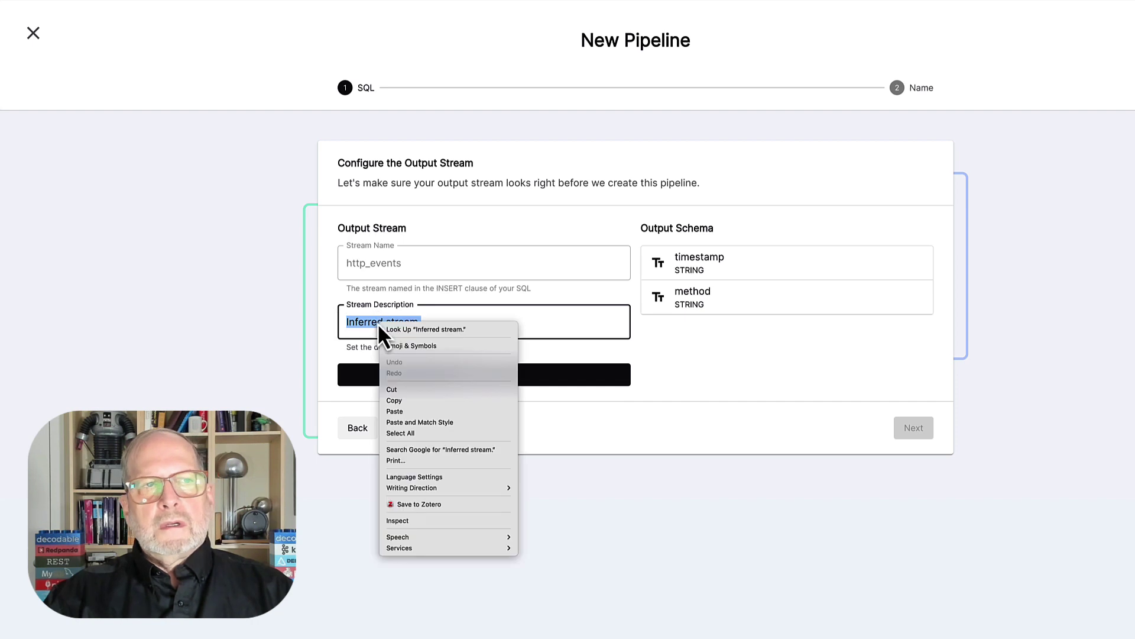
pyautogui.click(446, 410)
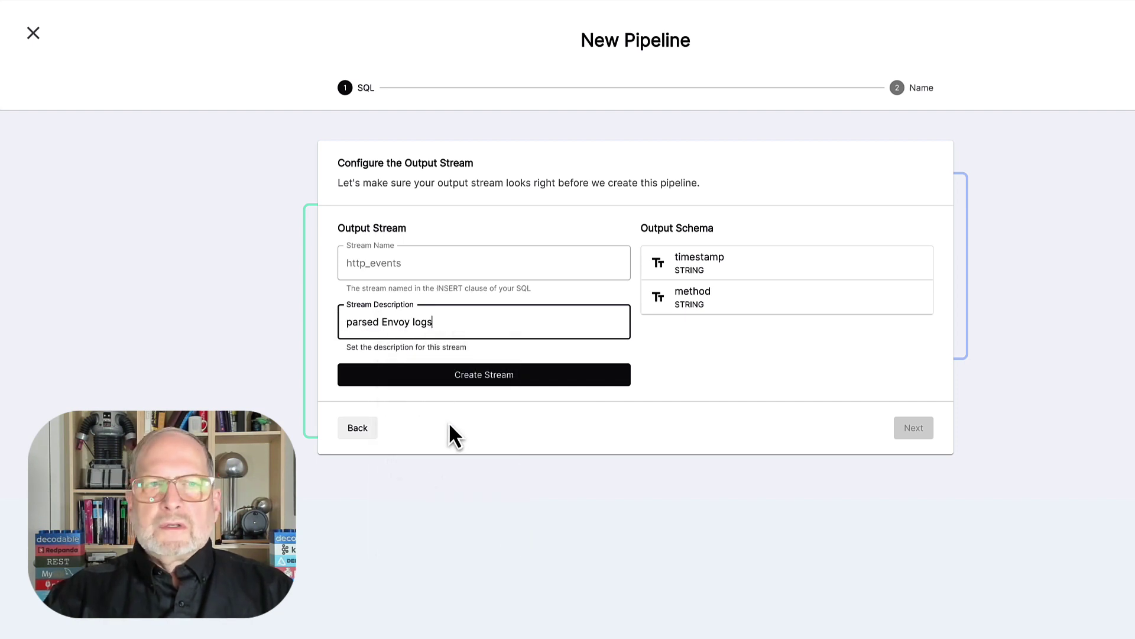
pyautogui.click(525, 380)
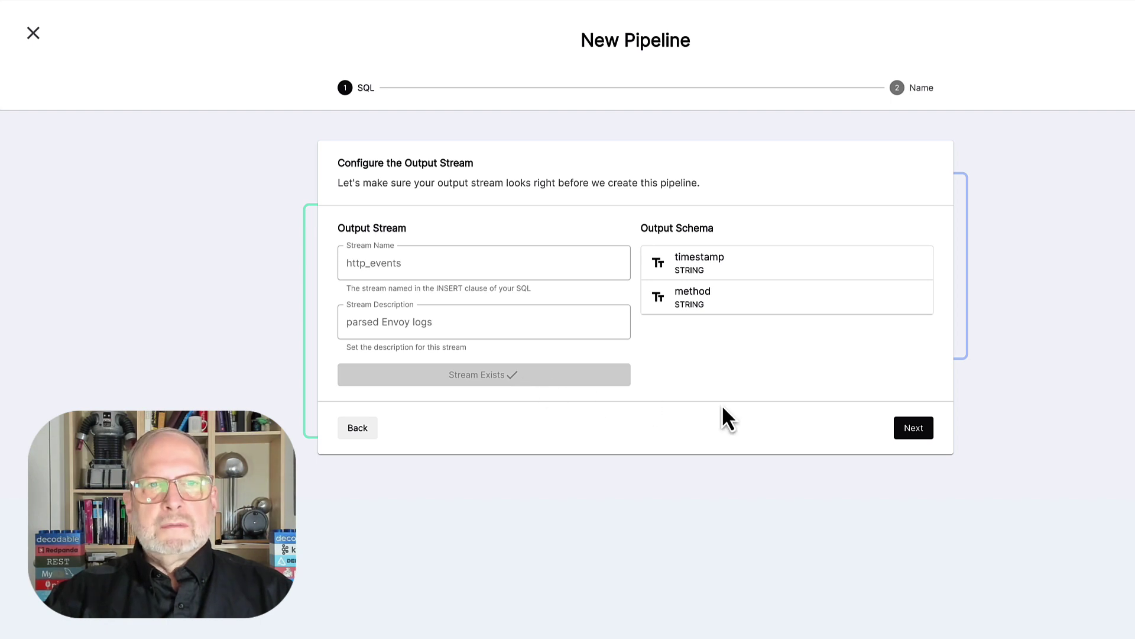
# Step: Name the pipeline demo-pipeline, describe it as demonstrate_the_Decodable_platform, and create it
pyautogui.click(913, 428)
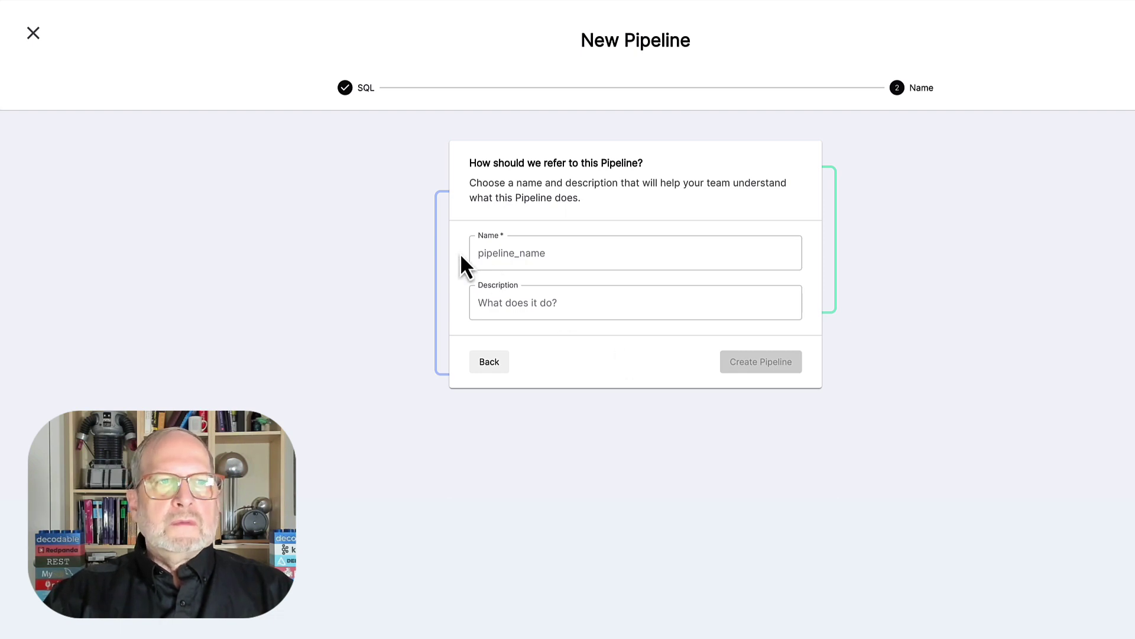
pyautogui.click(481, 254)
pyautogui.rightClick(484, 253)
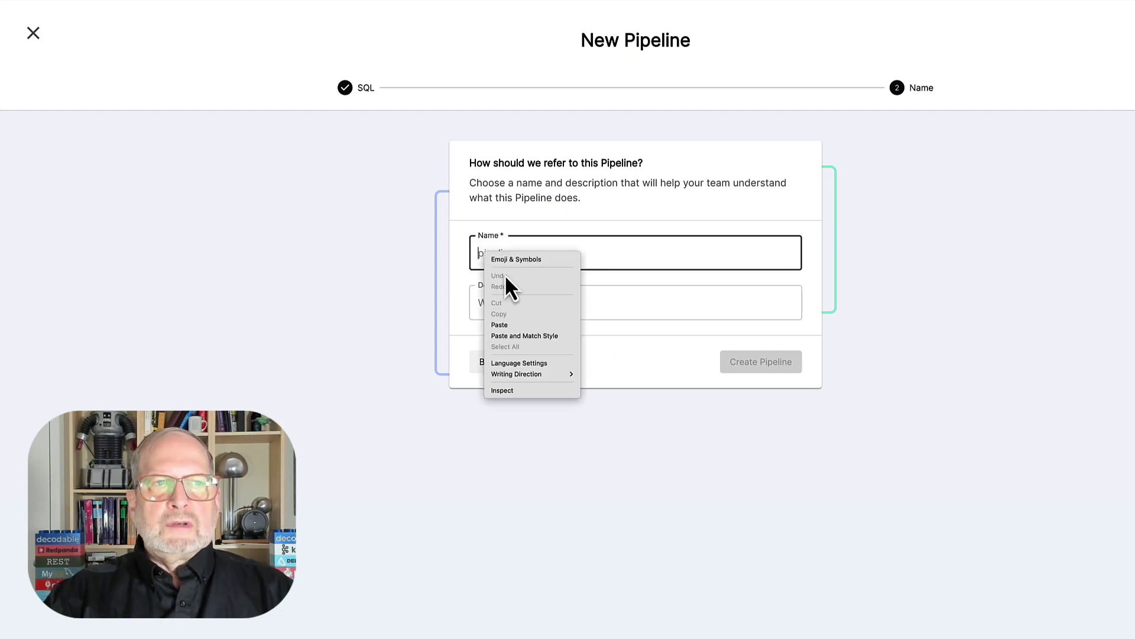
pyautogui.click(515, 325)
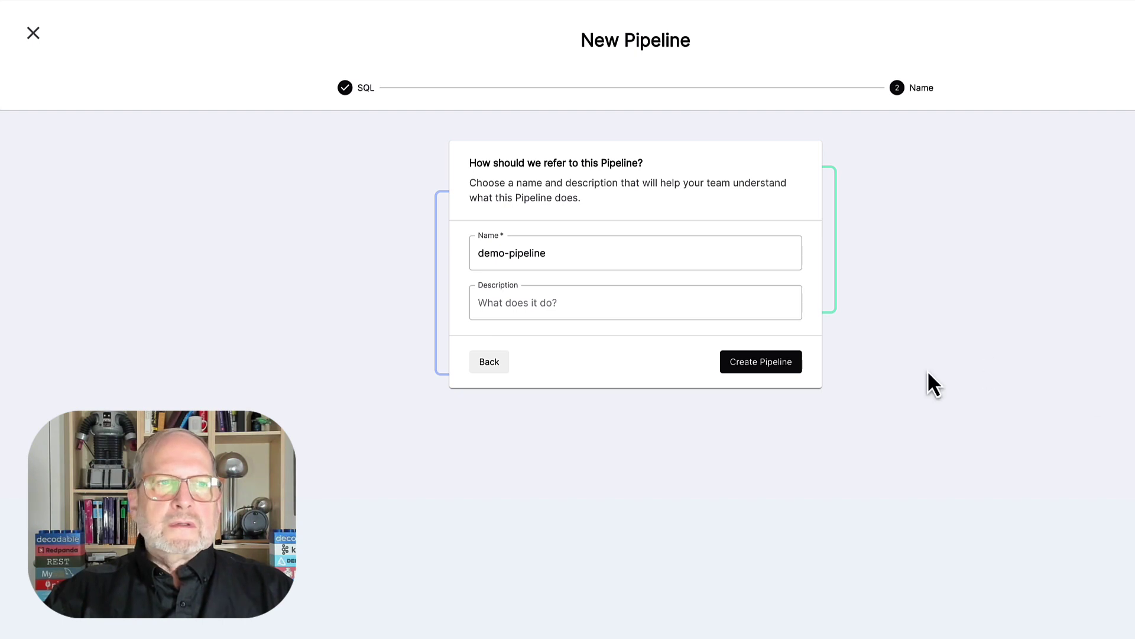
pyautogui.click(478, 303)
pyautogui.rightClick(480, 301)
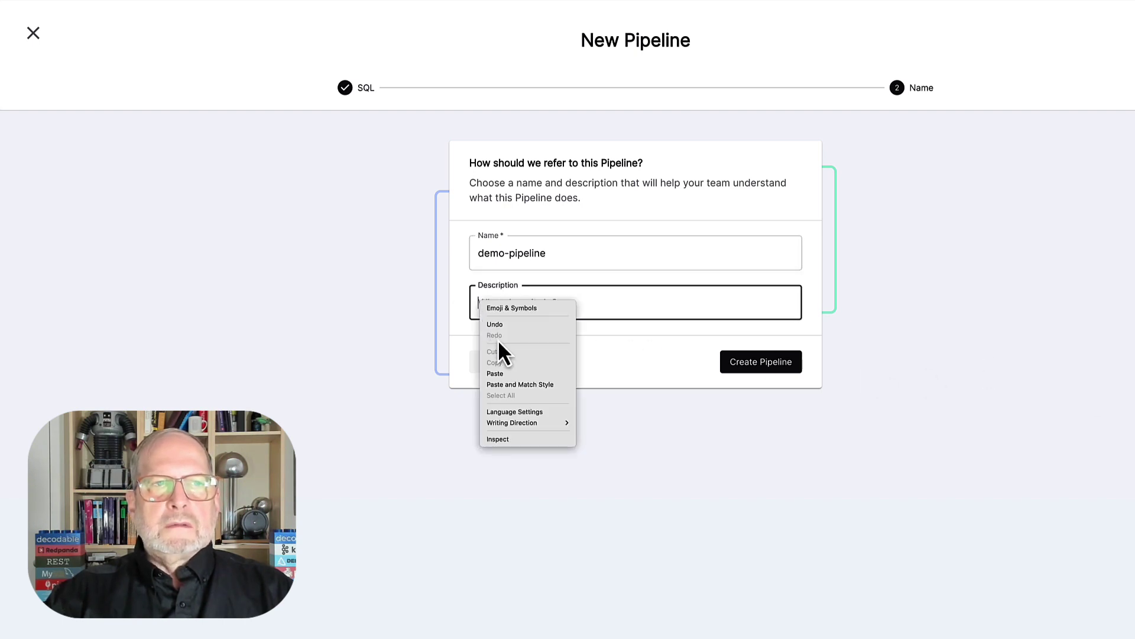
pyautogui.click(513, 374)
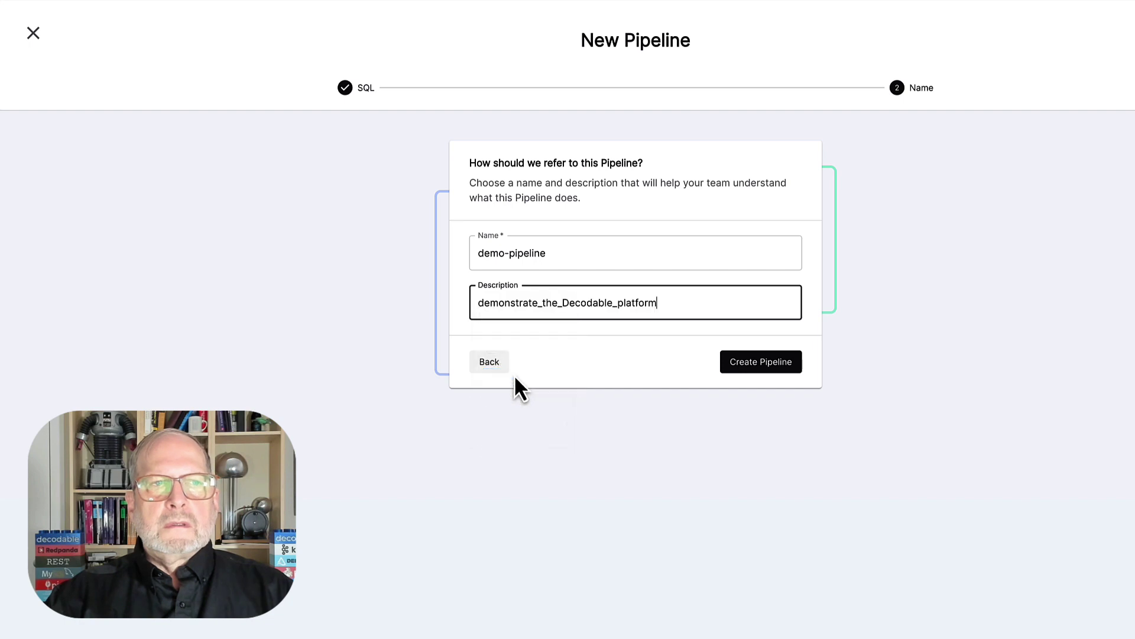
pyautogui.click(769, 367)
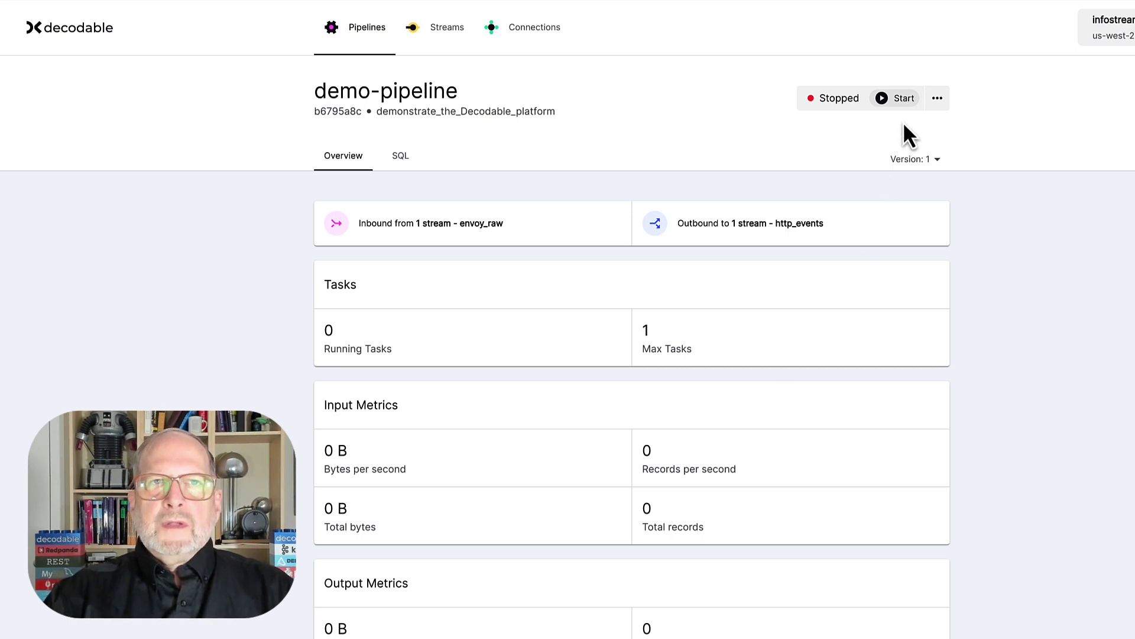
# Step: Start demo-pipeline and look over its task, input and output metrics
pyautogui.click(900, 100)
pyautogui.click(900, 96)
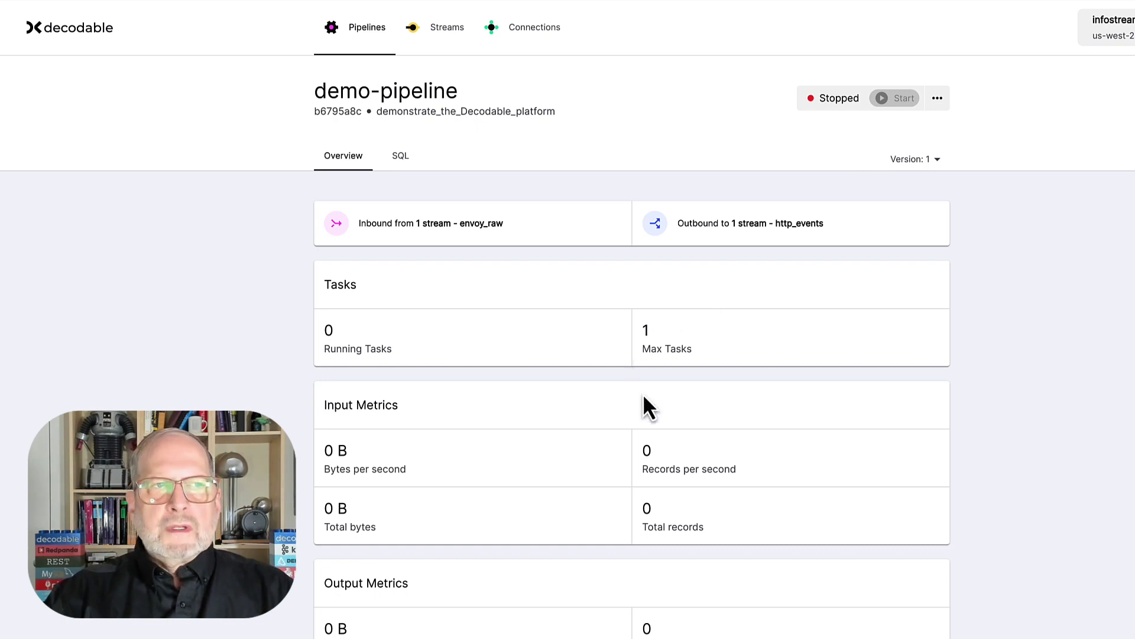
pyautogui.scroll(-1, 783, 447)
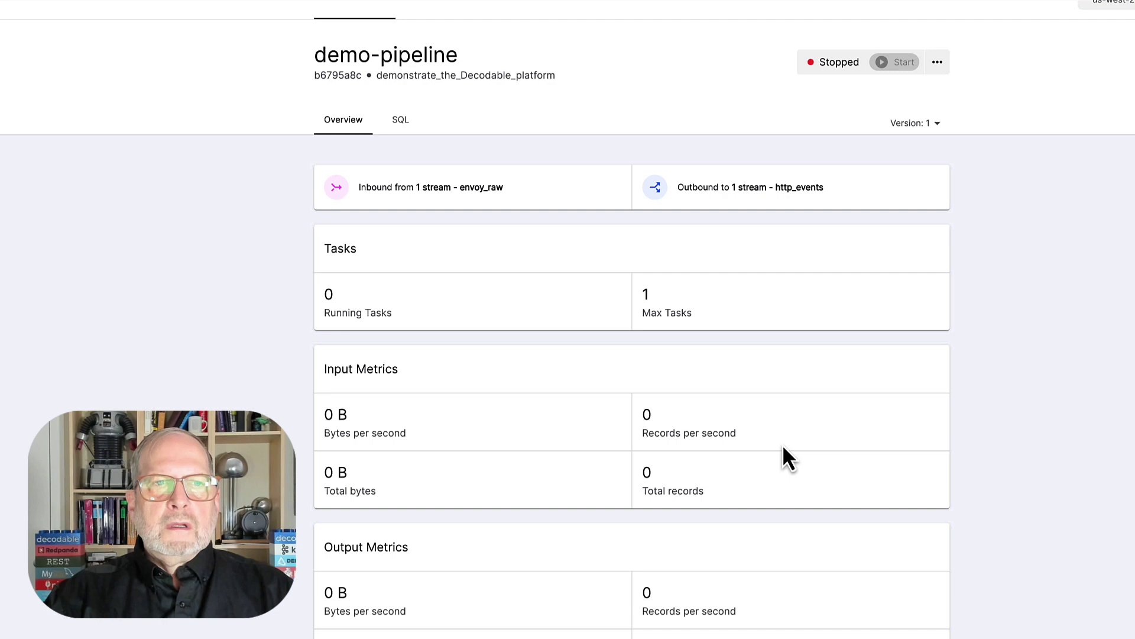
pyautogui.scroll(-1, 731, 467)
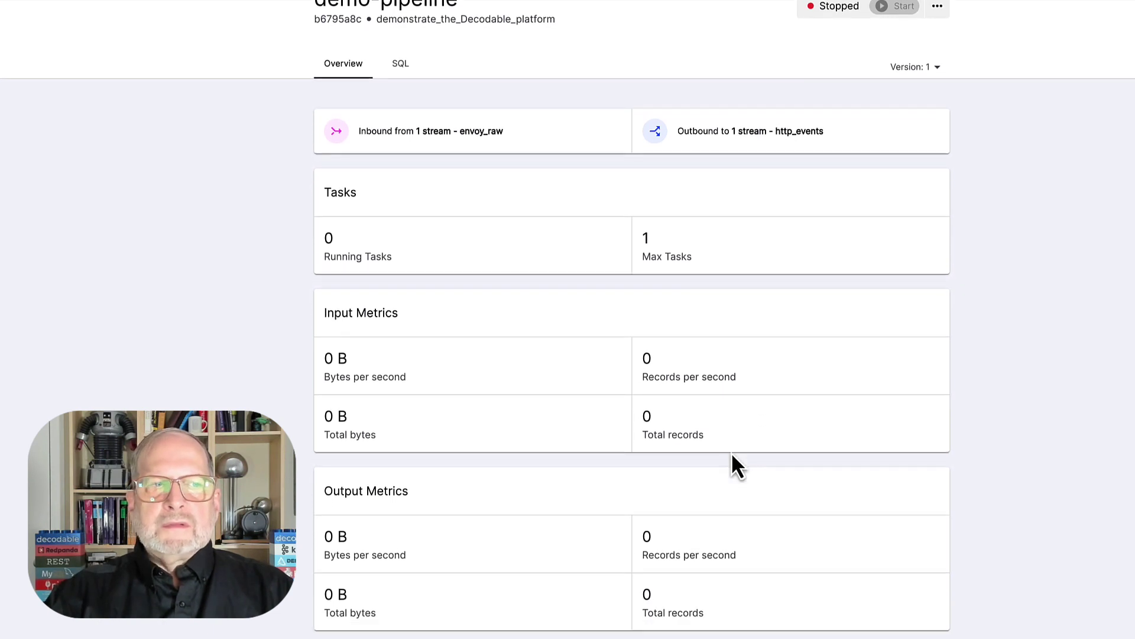
pyautogui.scroll(1, 734, 465)
pyautogui.scroll(1, 733, 461)
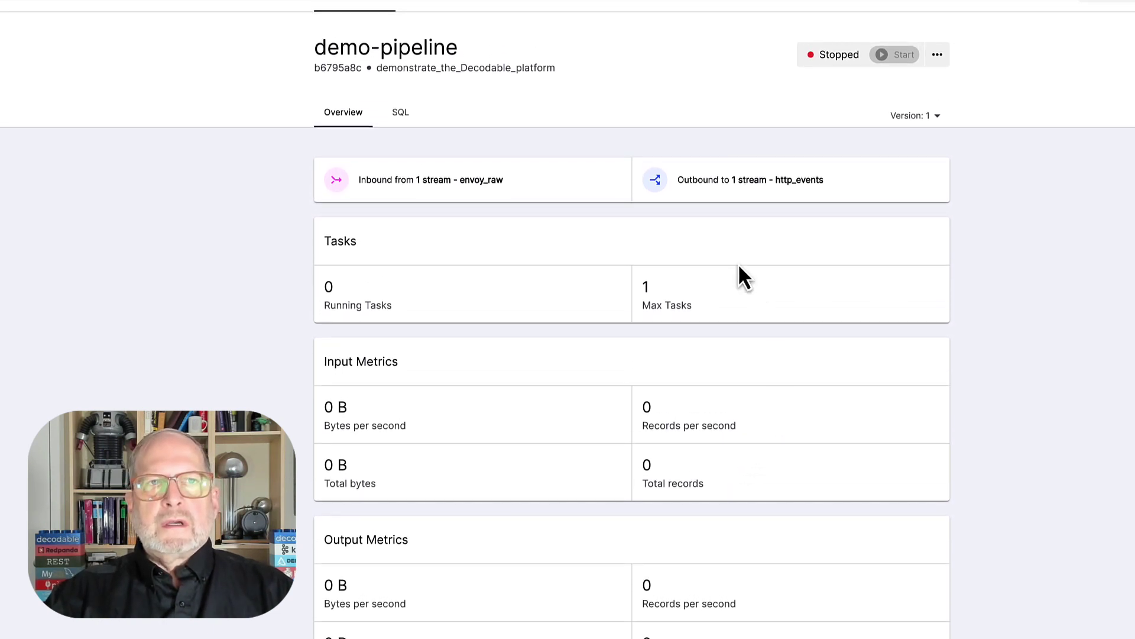
# Step: Begin a sink connection from the outbound http_events stream, keeping the connector filter on Sinks and choosing Kafka
pyautogui.click(769, 184)
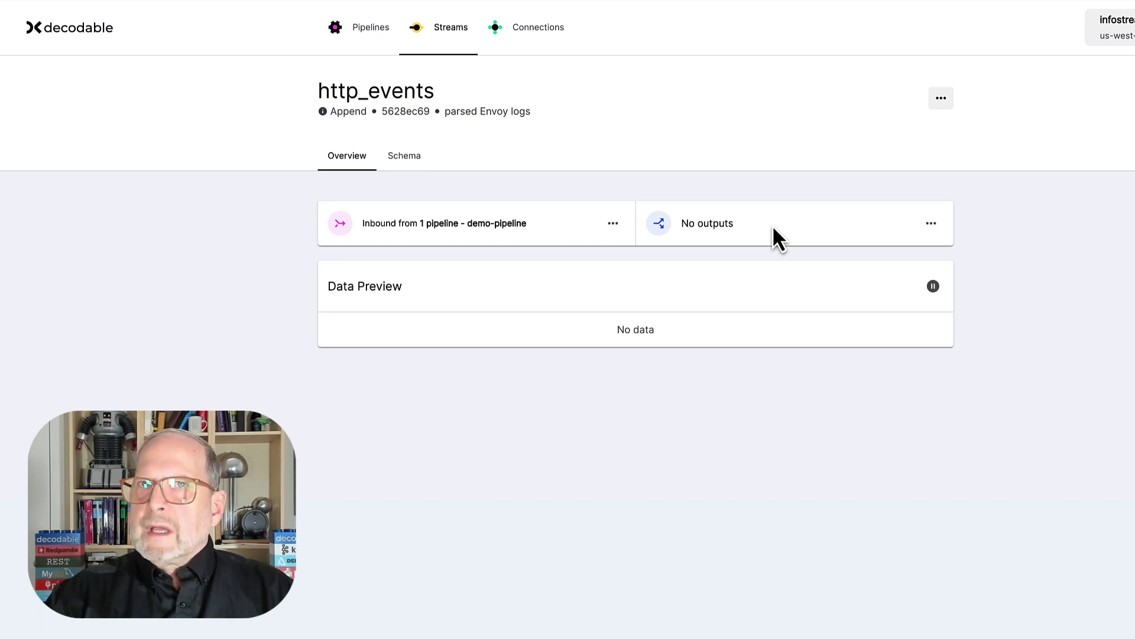
pyautogui.click(932, 223)
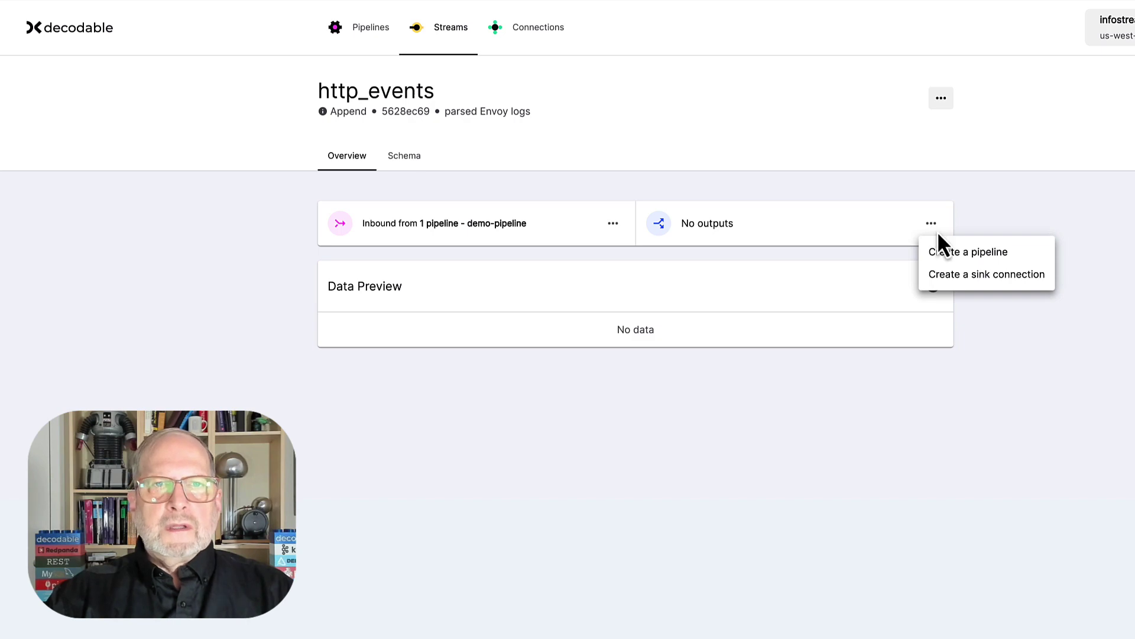
pyautogui.click(955, 280)
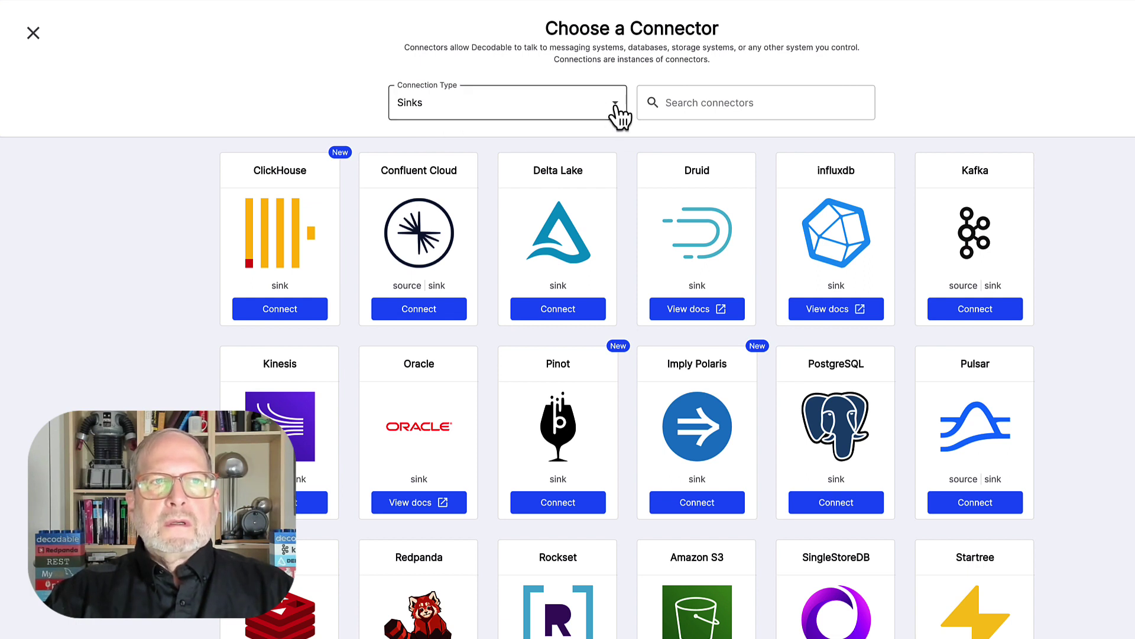
pyautogui.click(618, 113)
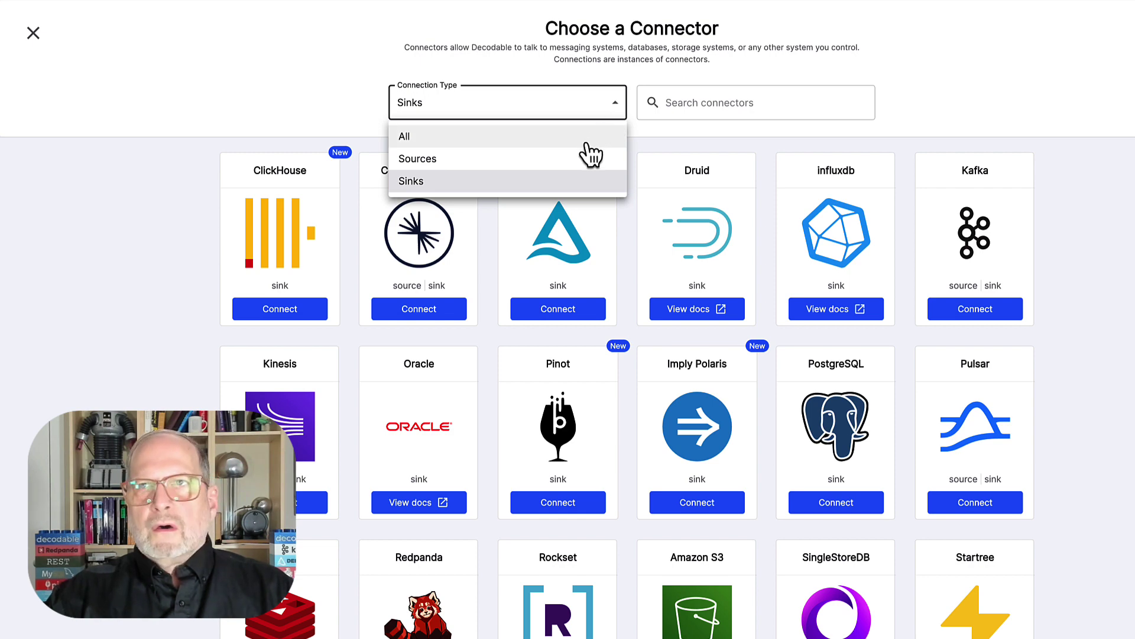
pyautogui.click(581, 185)
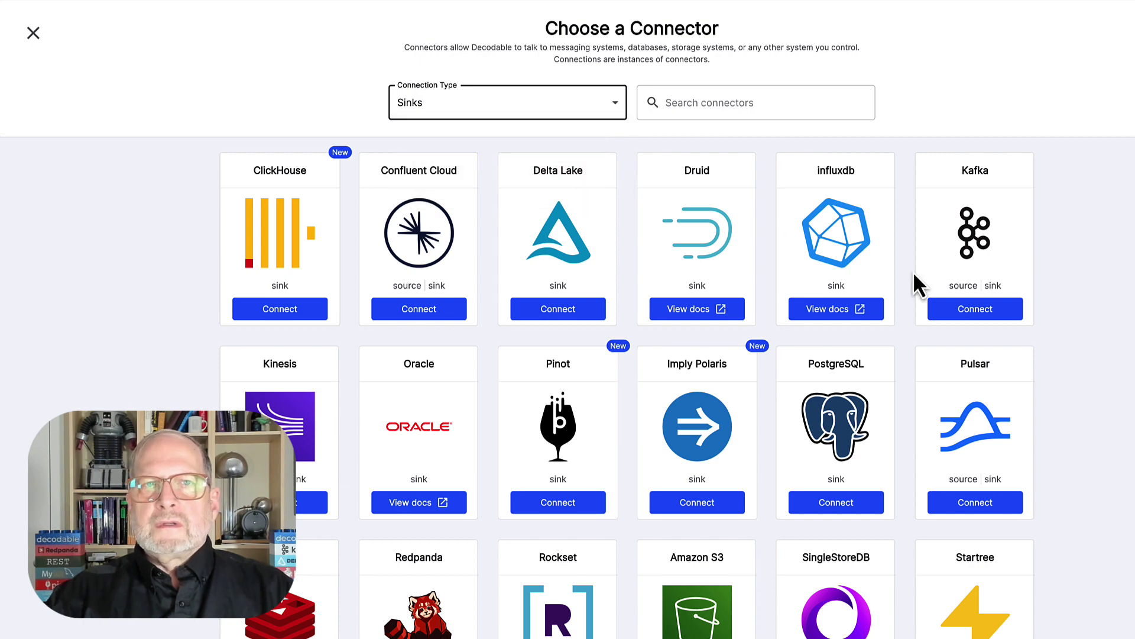
pyautogui.click(988, 319)
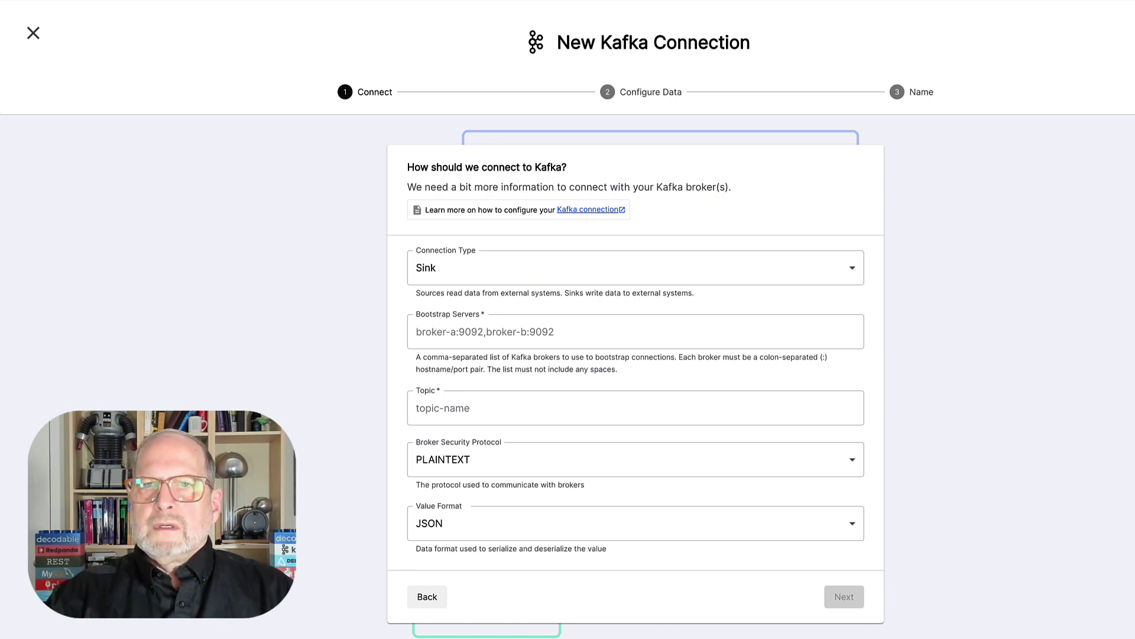
# Step: Set the Kafka connection's bootstrap servers to broker-a:9092,broker-b:9092
pyautogui.click(536, 332)
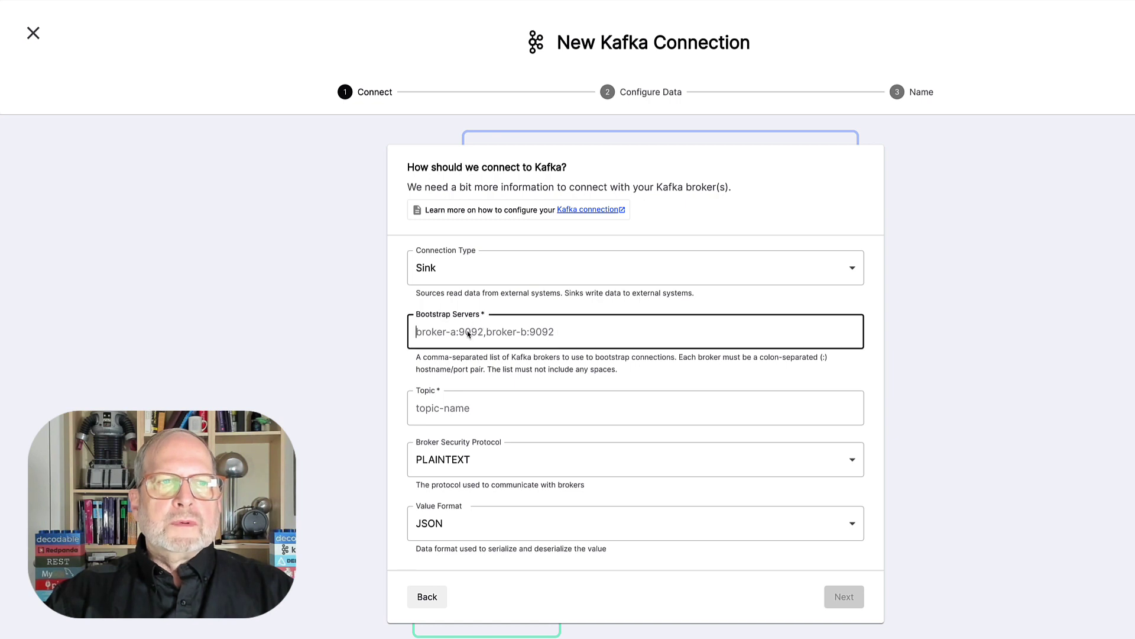
pyautogui.rightClick(471, 331)
pyautogui.click(493, 400)
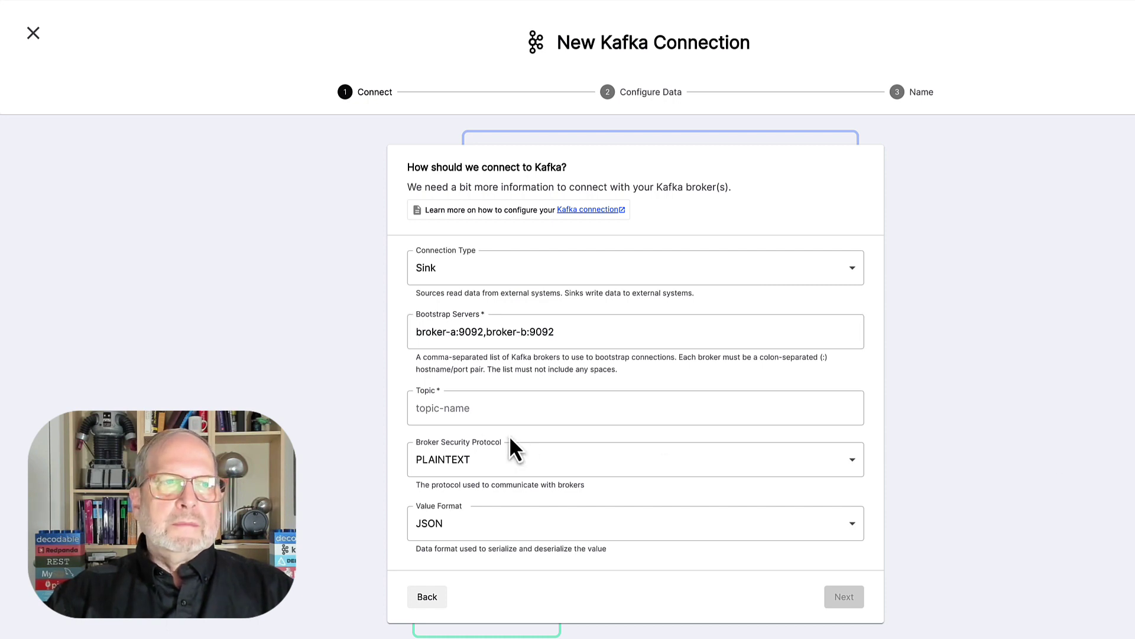
# Step: Set the Kafka topic to topic-name and accept the connection settings with the PLAINTEXT security protocol and JSON value format
pyautogui.click(423, 408)
pyautogui.rightClick(423, 407)
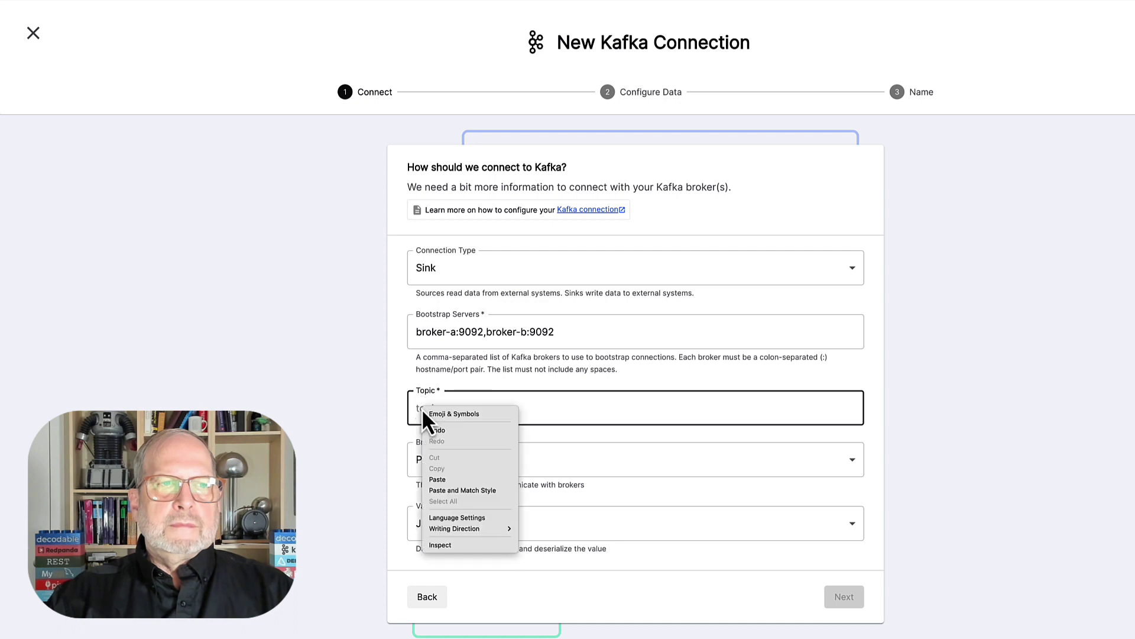
pyautogui.click(458, 481)
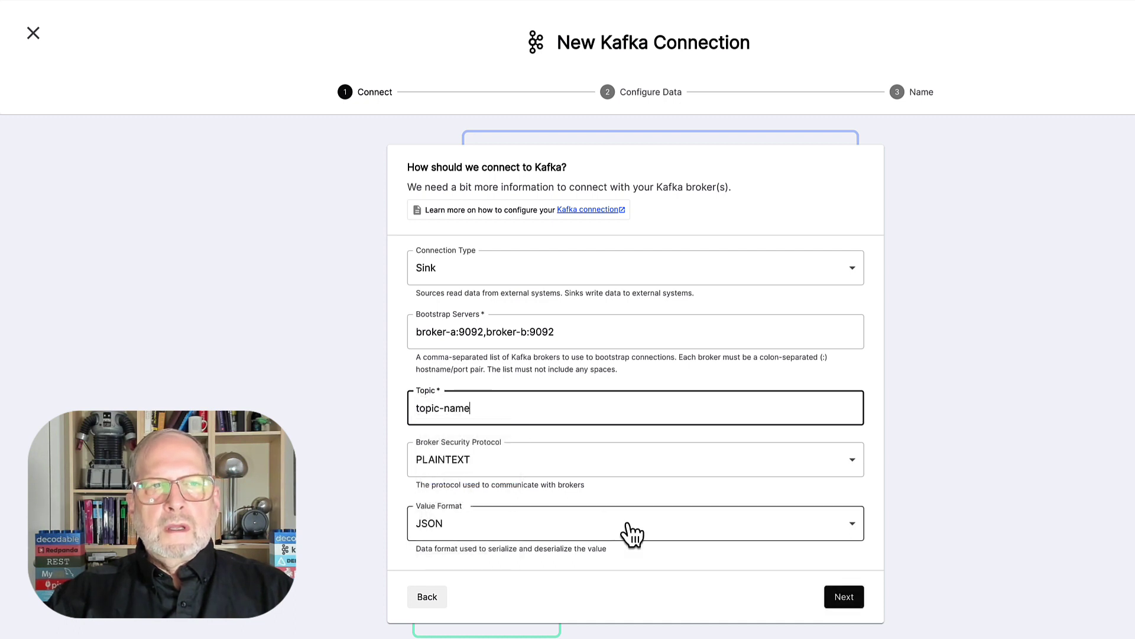
pyautogui.click(852, 599)
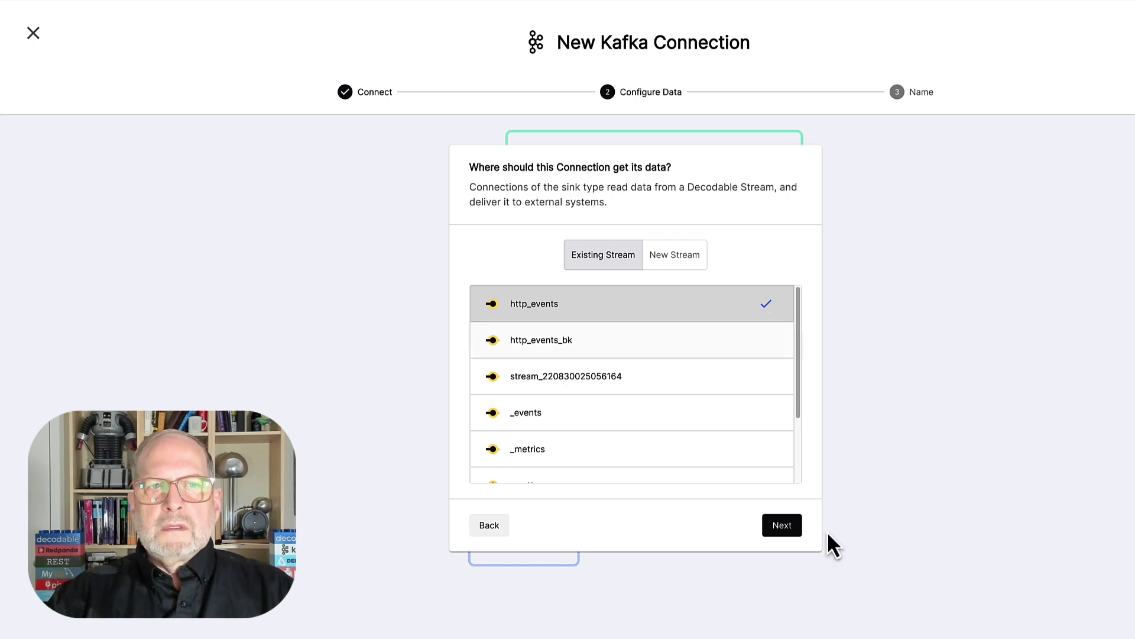
# Step: Use the existing http_events stream as the sink's data source and accept its timestamp and method schema
pyautogui.click(783, 526)
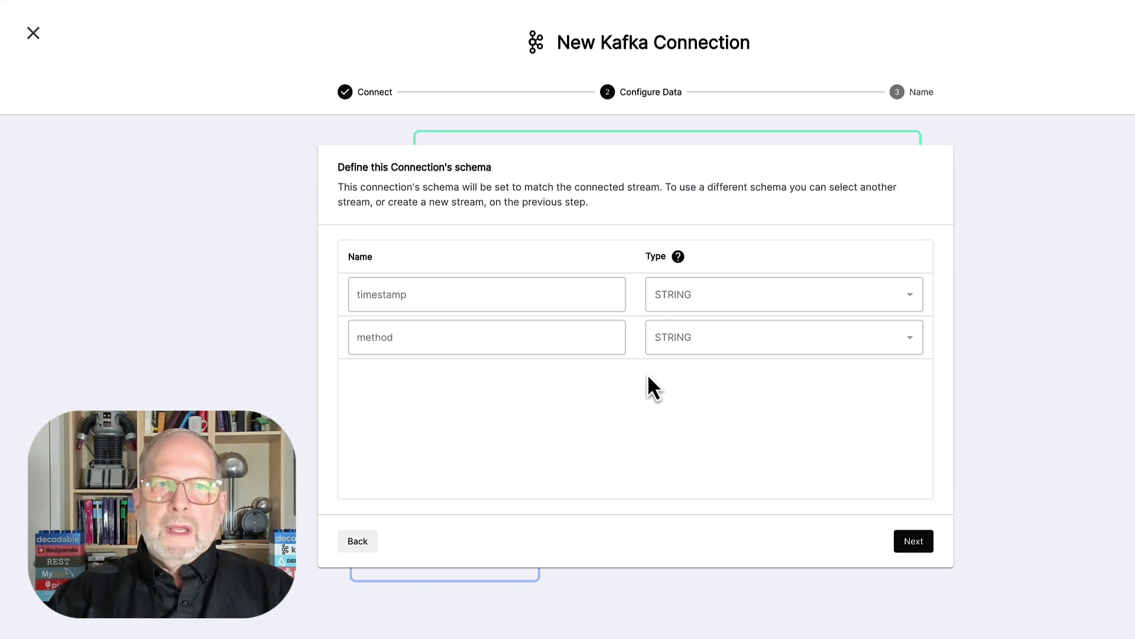
pyautogui.click(911, 549)
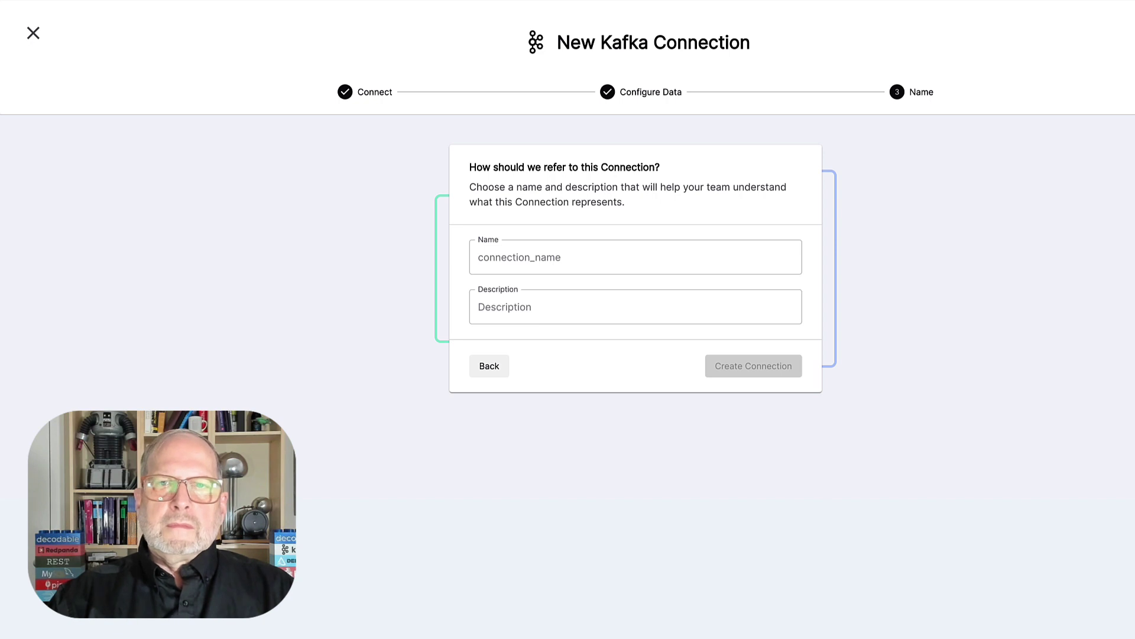
# Step: Name the connection kafka_conn, describe it as kafka Connection, and create it
pyautogui.click(485, 257)
pyautogui.rightClick(485, 258)
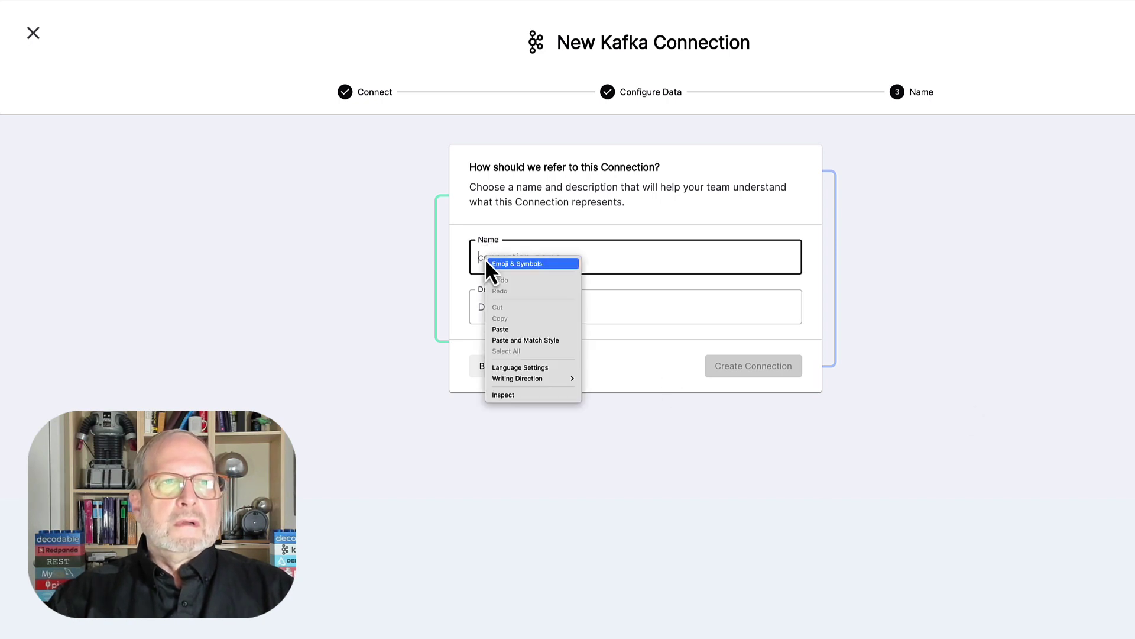
pyautogui.click(501, 328)
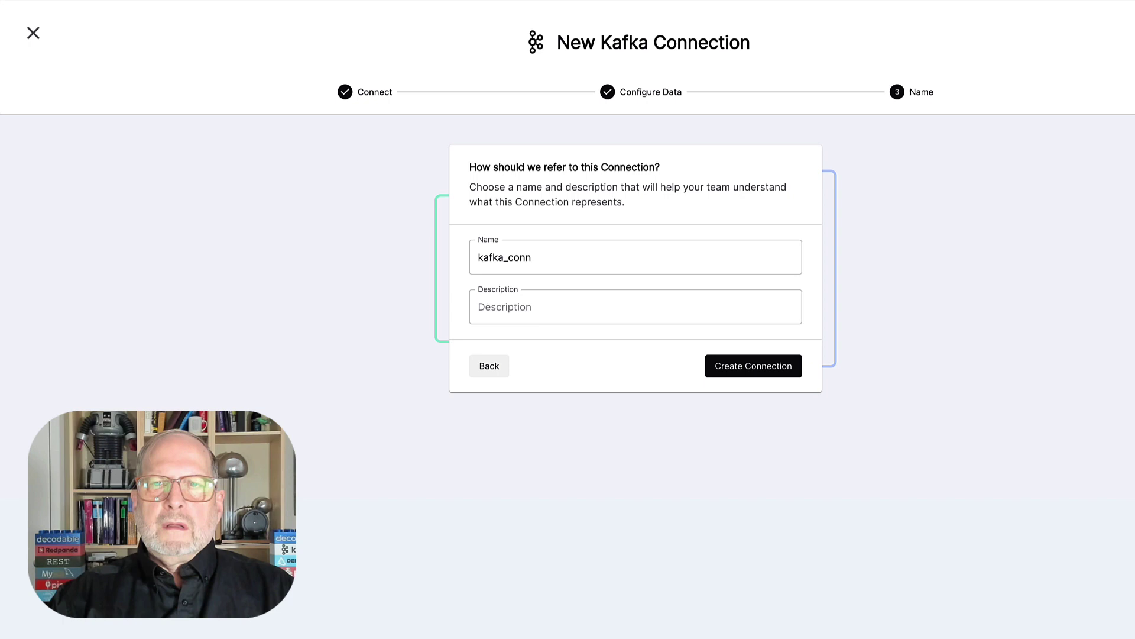
pyautogui.click(484, 307)
pyautogui.rightClick(483, 306)
pyautogui.click(499, 381)
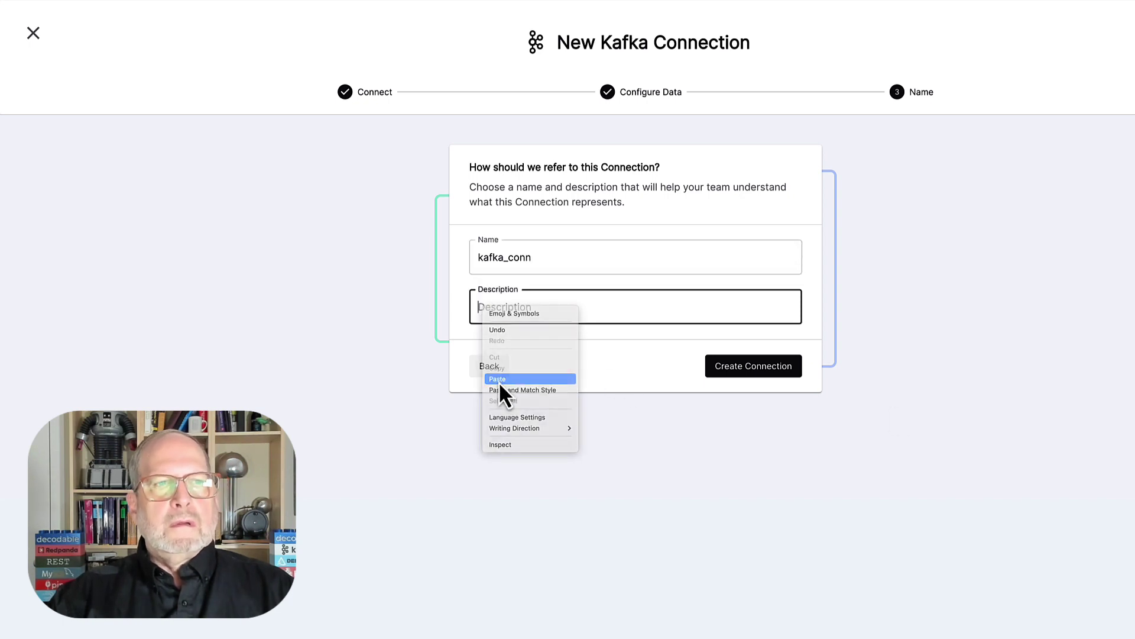
pyautogui.click(769, 367)
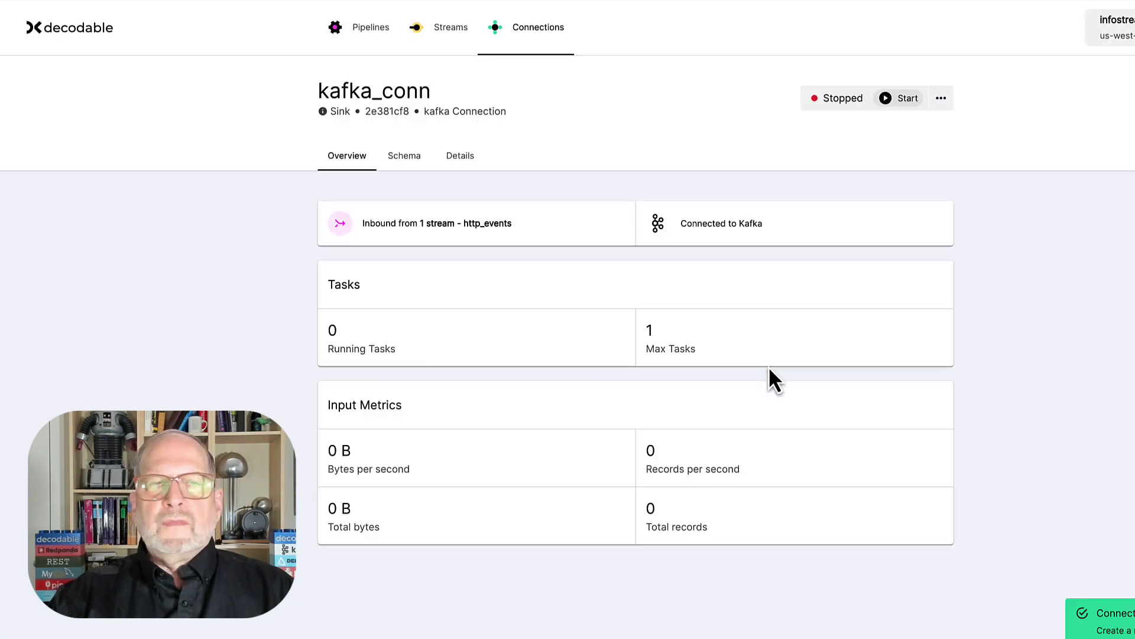
# Step: Start the kafka_conn sink with one task, leaving the other start options as they are
pyautogui.click(911, 100)
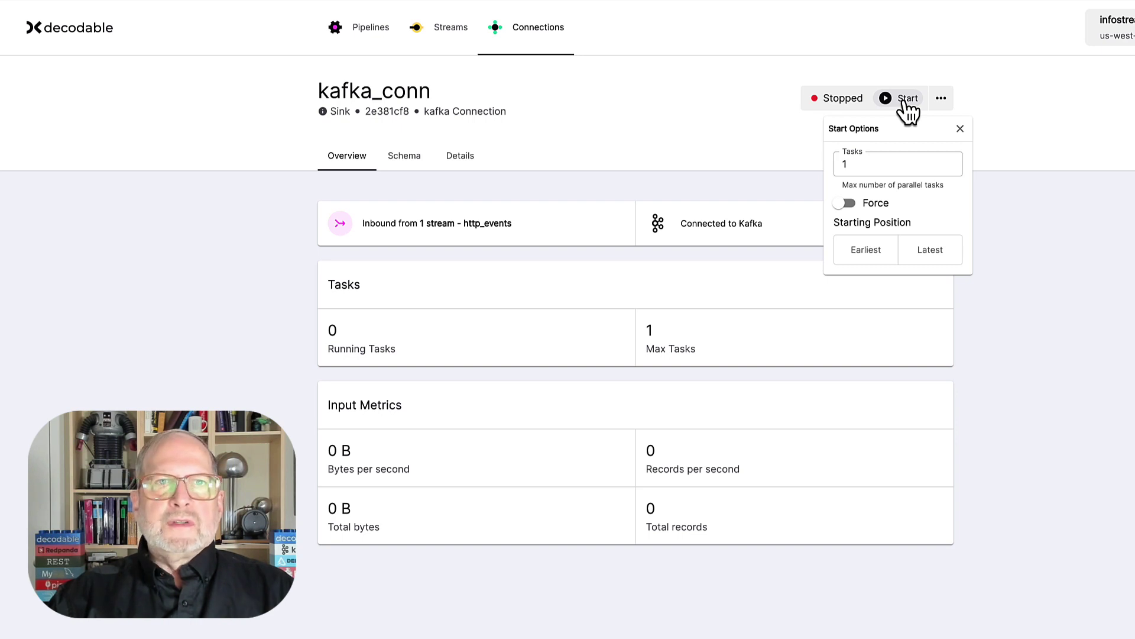
pyautogui.click(907, 100)
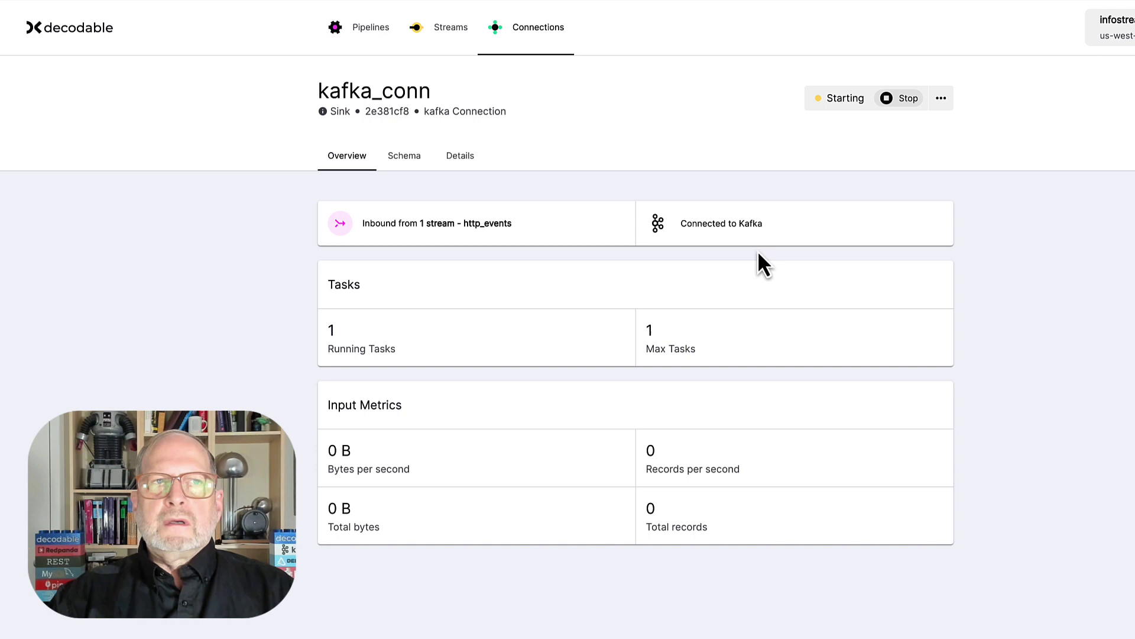
# Step: Trace the data flow upstream from kafka_conn through the http_events stream to demo-pipeline and its metrics
pyautogui.click(448, 228)
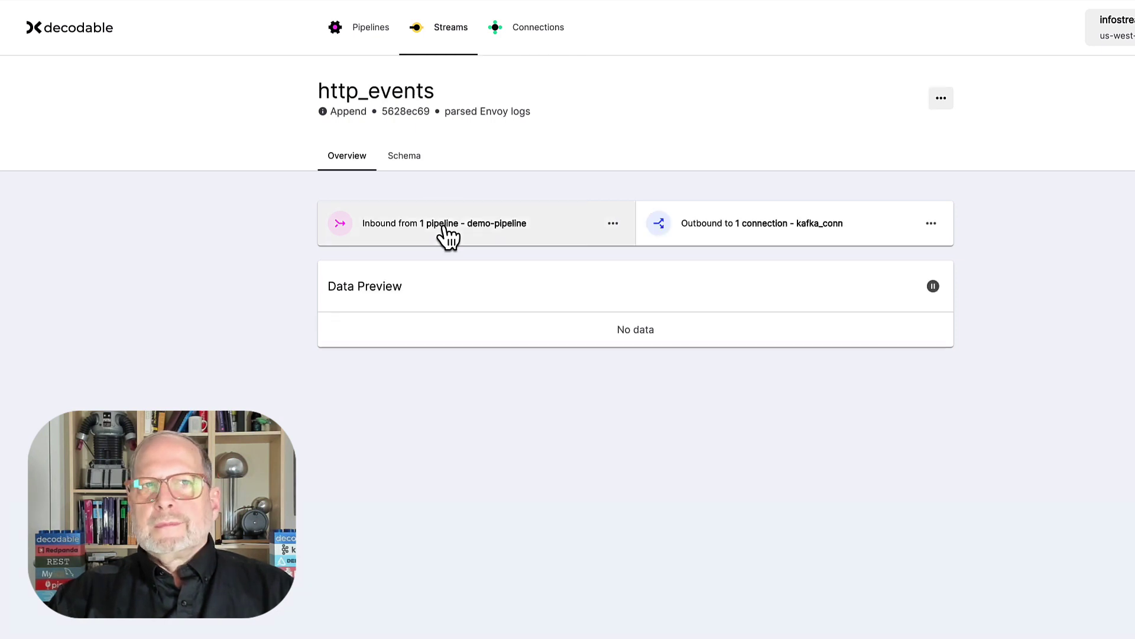
pyautogui.click(445, 227)
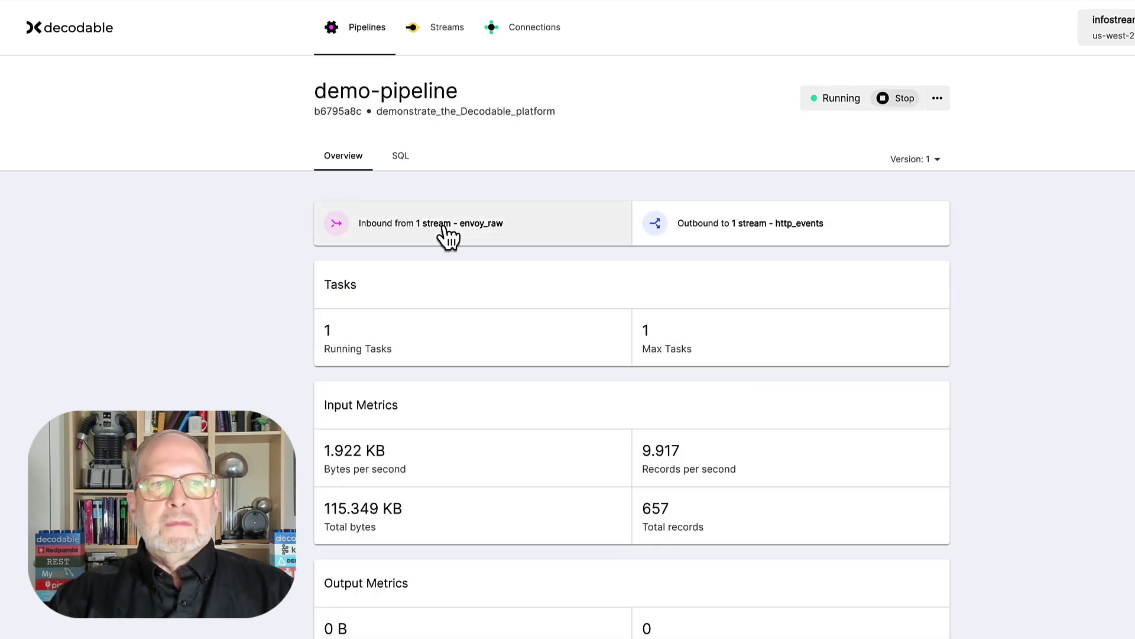